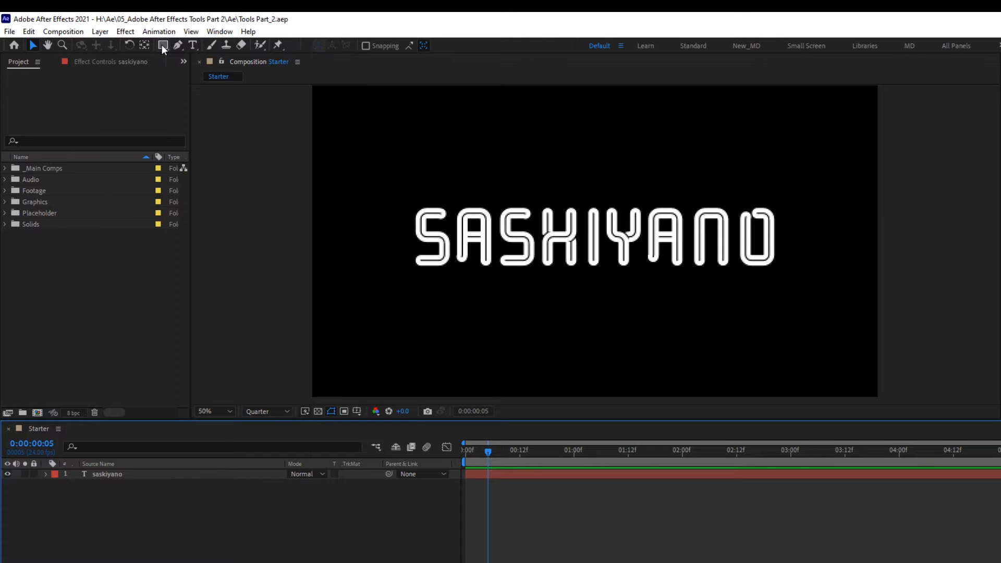
# Draw four ellipses of varying proportions above and beside the SASHIYANO text with the Ellipse tool.
pyautogui.click(161, 44)
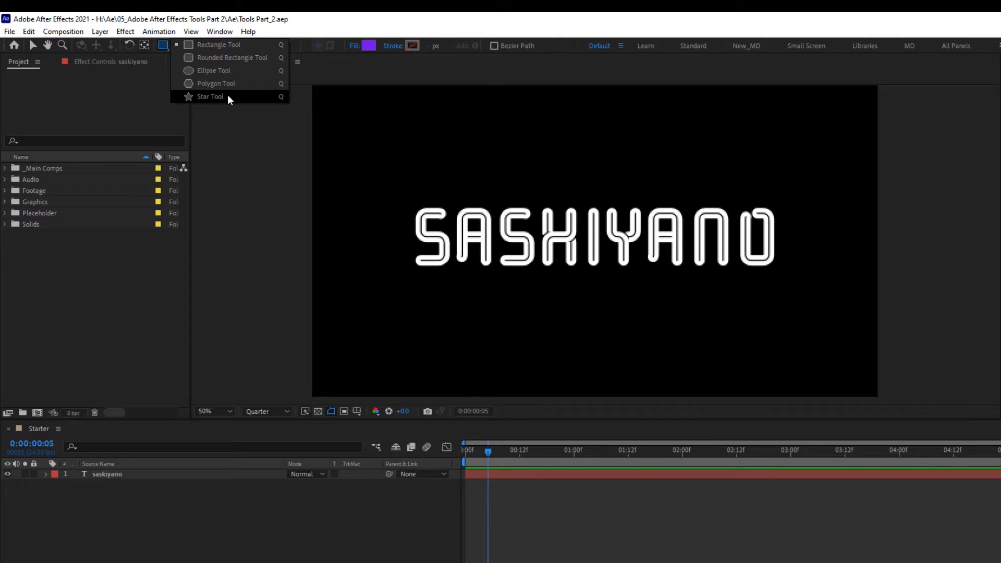
pyautogui.click(34, 46)
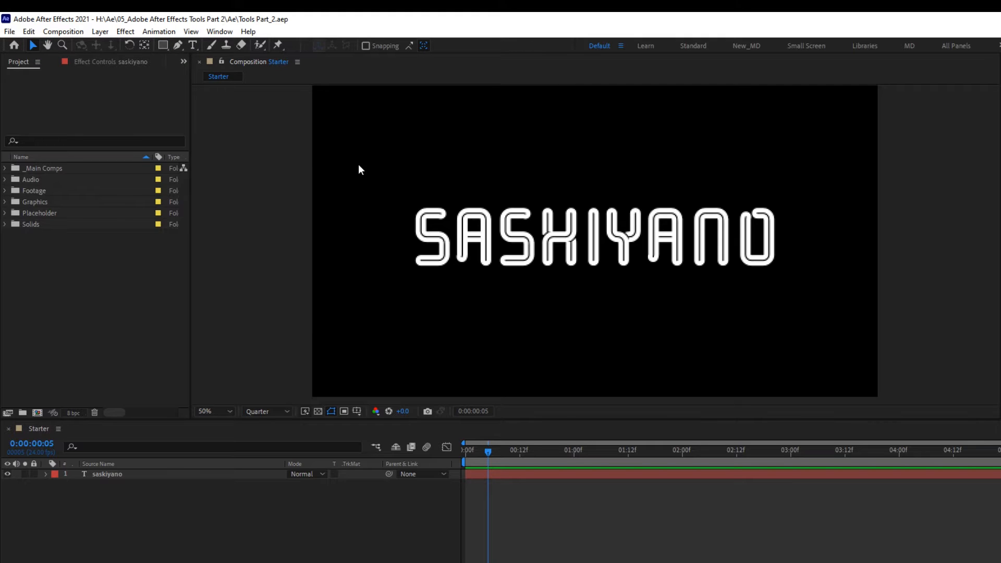
pyautogui.press('q')
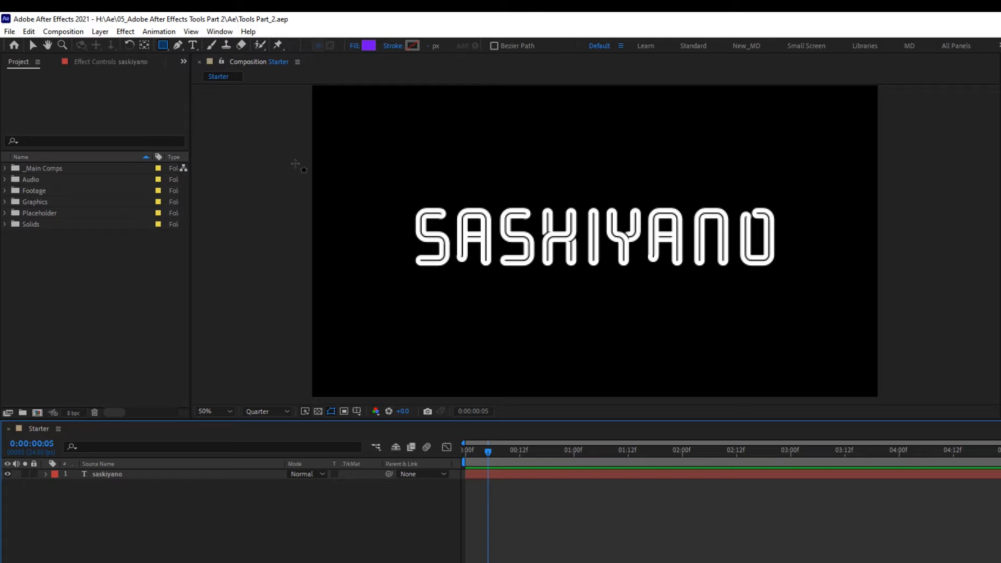
pyautogui.press('q')
pyautogui.moveTo(343, 100); pyautogui.dragTo(393, 147)
pyautogui.moveTo(458, 118); pyautogui.dragTo(626, 157)
pyautogui.moveTo(745, 110)
pyautogui.mouseDown()
pyautogui.moveTo(786, 196)
pyautogui.moveTo(845, 252)
pyautogui.mouseUp()
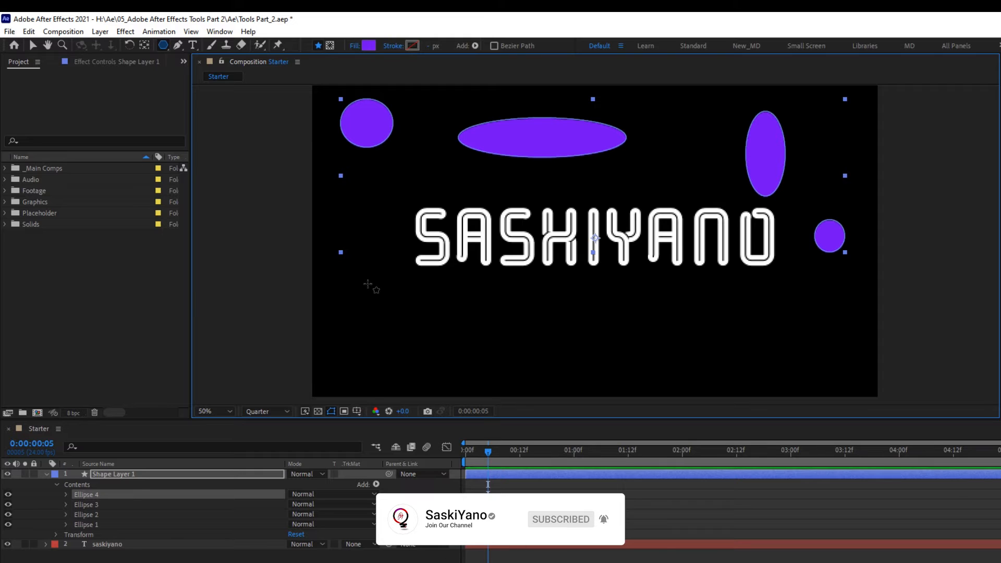
# Add a tilted pentagon beside the first letter and an upright five-pointed star below the text on the same shape layer.
pyautogui.moveTo(356, 253); pyautogui.dragTo(388, 286)
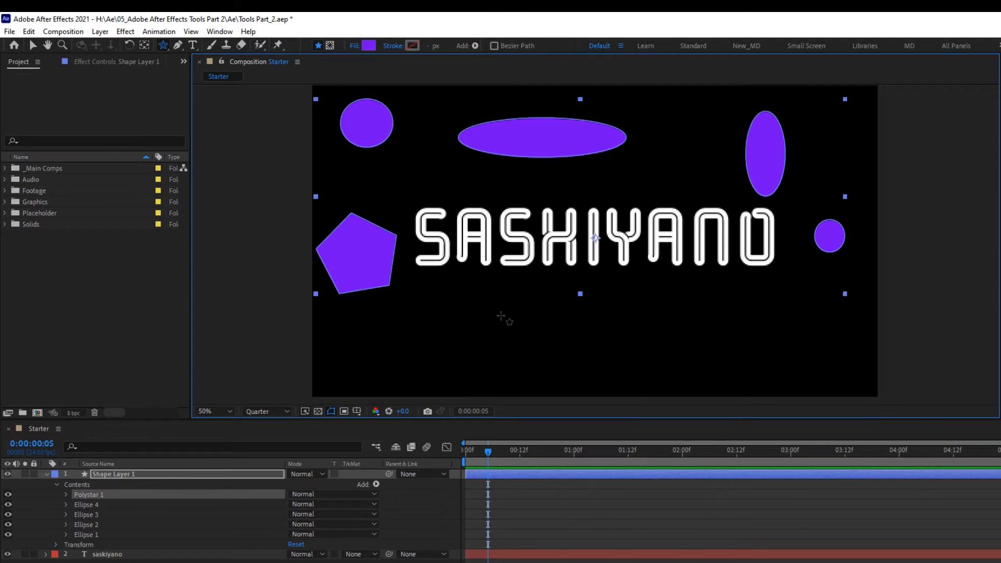
pyautogui.press('q')
pyautogui.moveTo(472, 312); pyautogui.dragTo(486, 346)
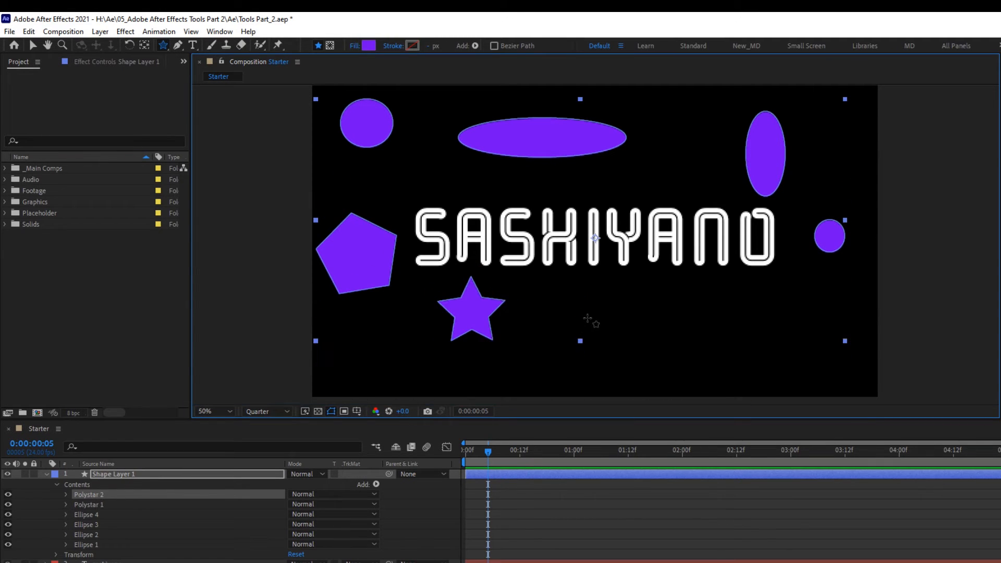
# Add a rectangle and a rounded rectangle side by side beneath the text on the same shape layer.
pyautogui.press('q')
pyautogui.moveTo(577, 294); pyautogui.dragTo(658, 341)
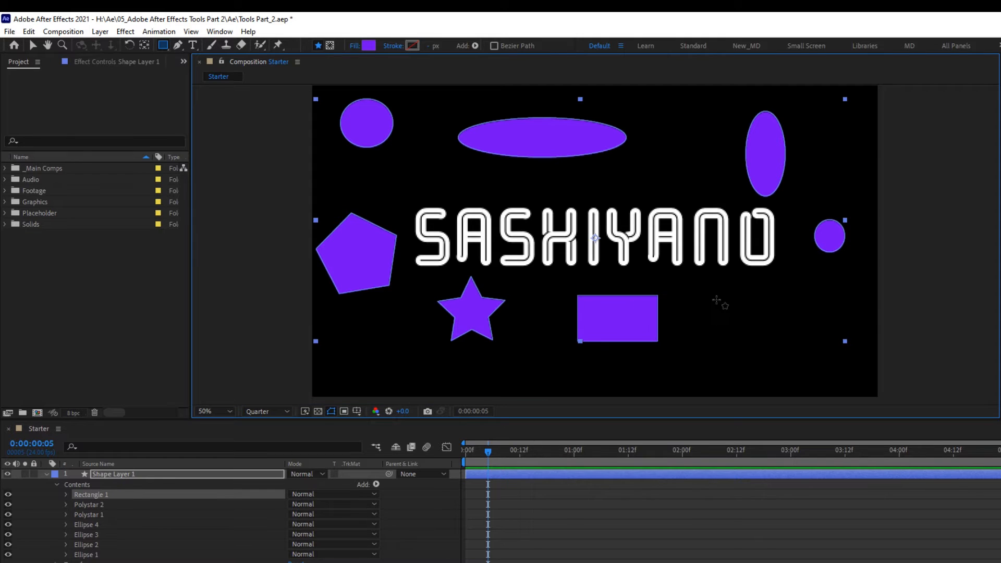
pyautogui.press('q')
pyautogui.moveTo(725, 302); pyautogui.dragTo(794, 343)
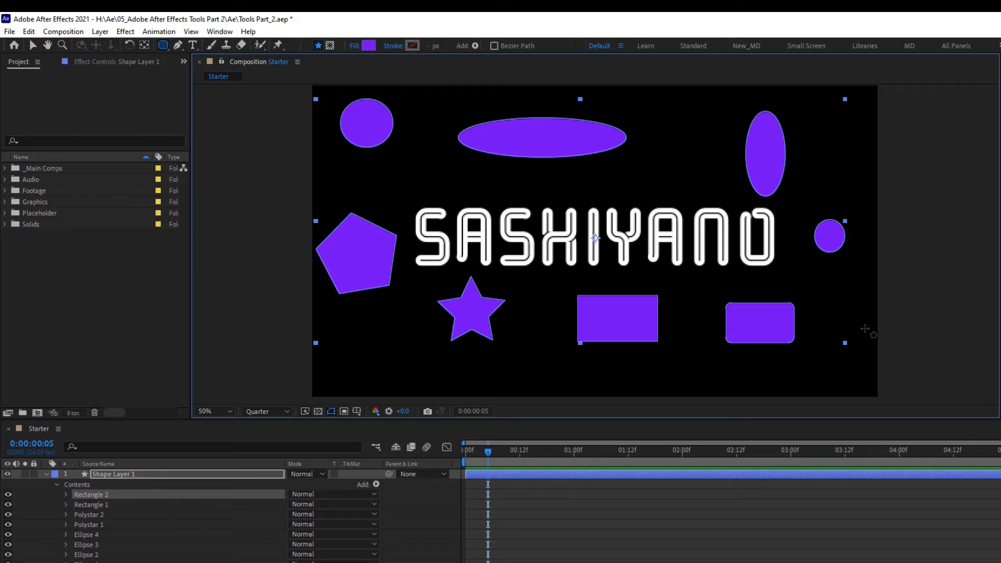
# View the SaskiYano Assets composition from the _Main Comps folder and return to the Starter composition.
pyautogui.click(5, 168)
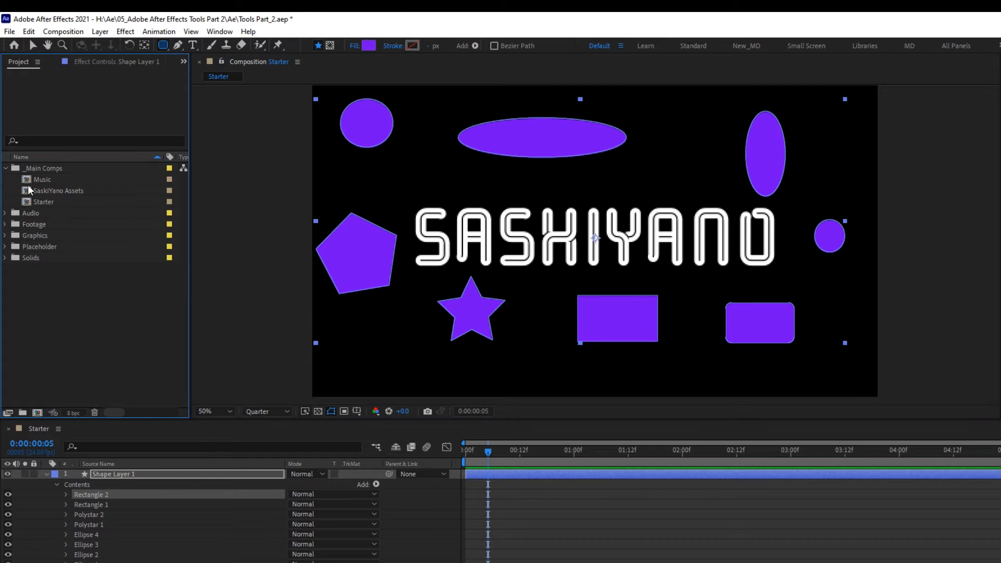
pyautogui.doubleClick(68, 191)
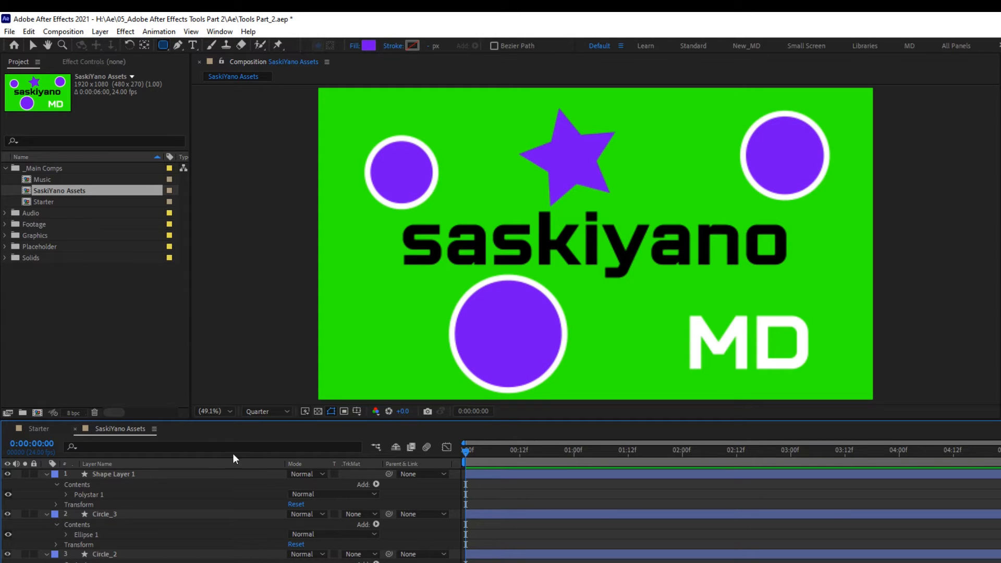
pyautogui.click(74, 428)
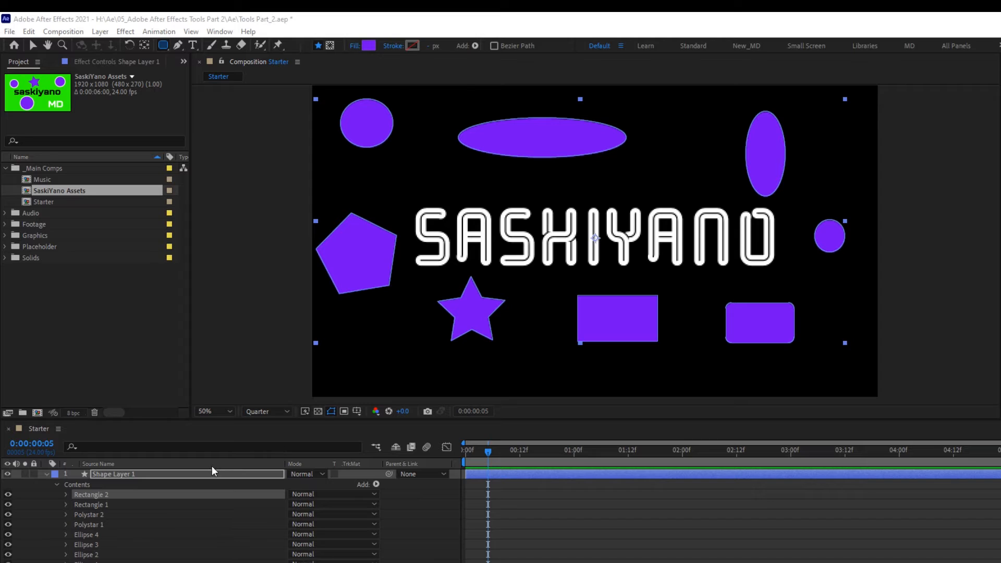
# Delete Shape Layer 1 with all of its drawn shapes.
pyautogui.click(186, 474)
pyautogui.press('Delete')
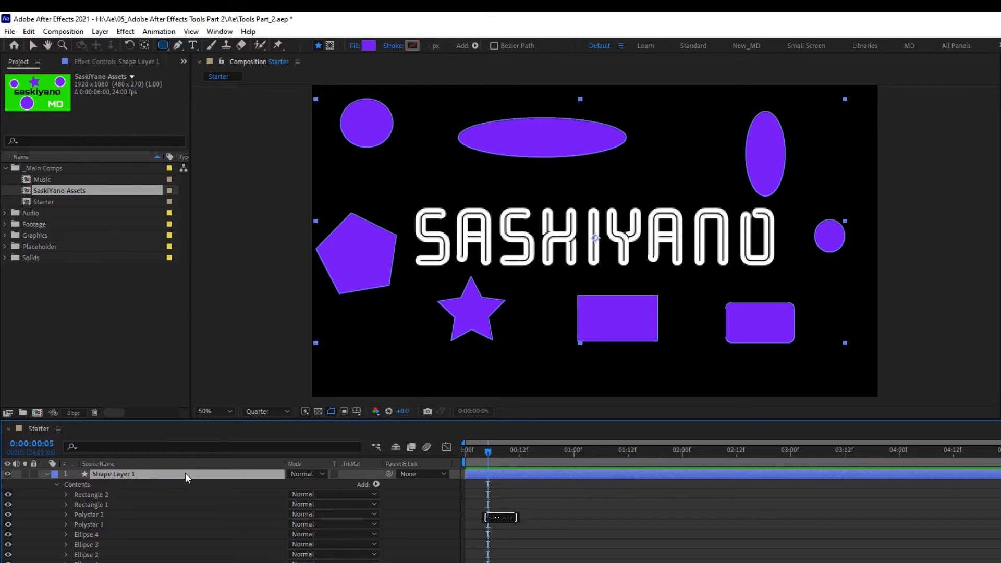
# Draw a rectangular mask on the saskiyano text layer that crops the first and last letters, and delete that mask.
pyautogui.click(129, 474)
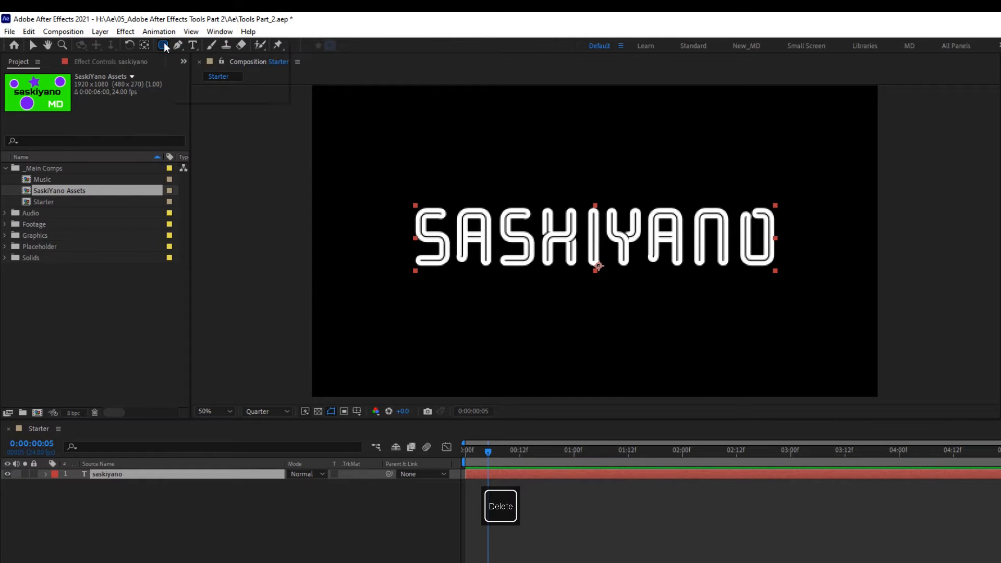
pyautogui.moveTo(164, 42); pyautogui.dragTo(190, 41)
pyautogui.moveTo(432, 190)
pyautogui.mouseDown()
pyautogui.moveTo(543, 268)
pyautogui.moveTo(729, 281)
pyautogui.mouseUp()
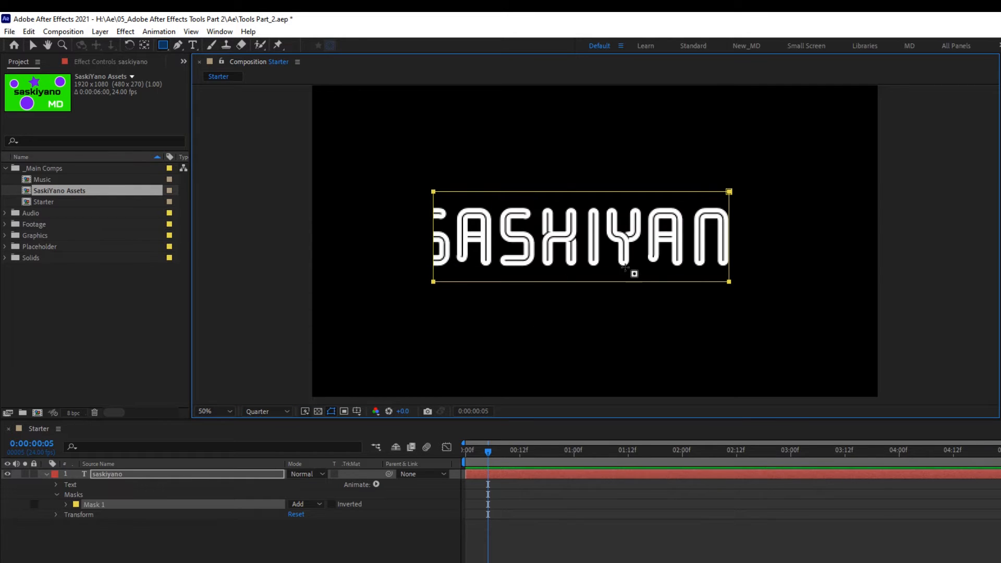
pyautogui.click(212, 505)
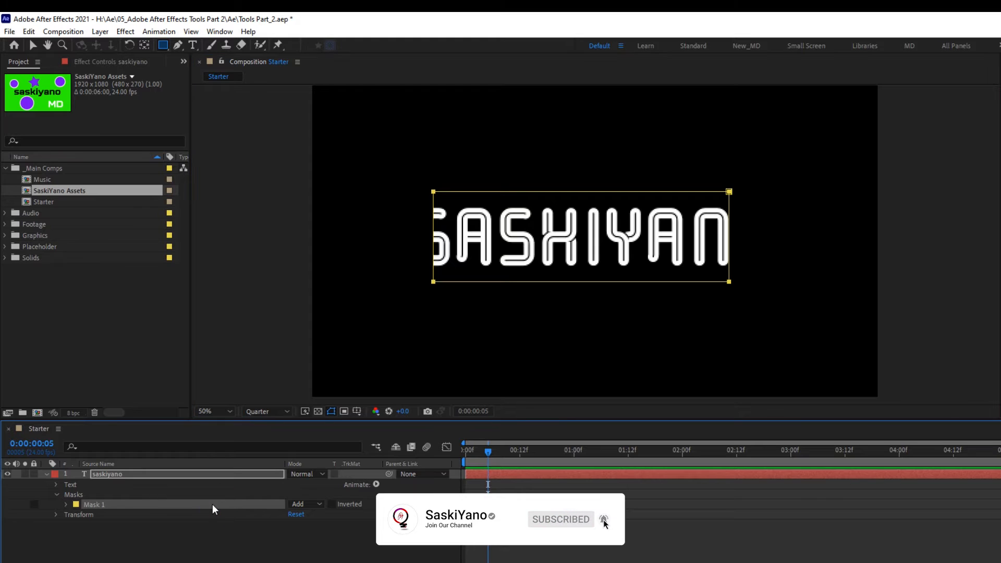
pyautogui.press('Delete')
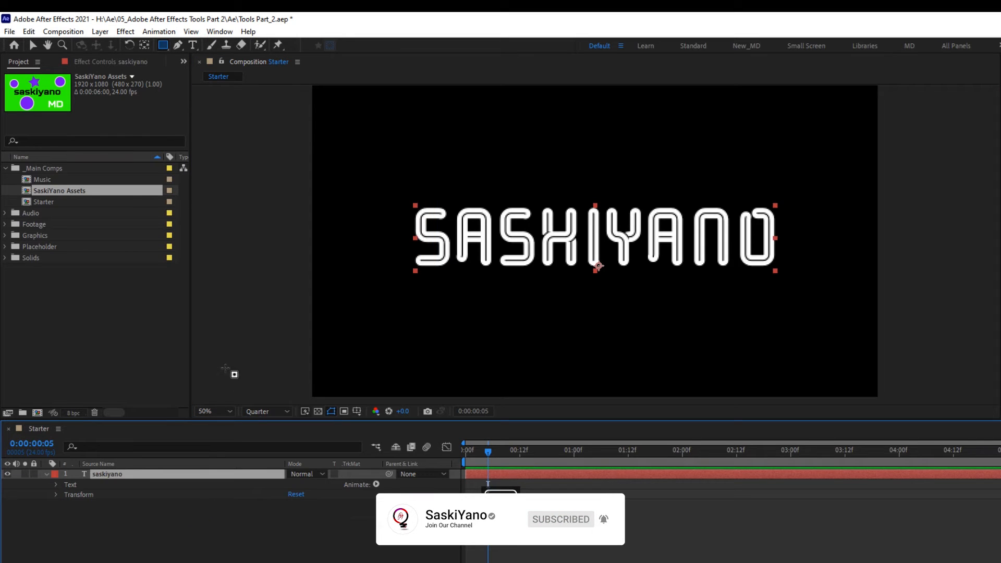
# With no layer selected, draw a closed four-point shape below the start of the text with the Pen tool.
pyautogui.click(178, 45)
pyautogui.hotkey('ctrl', 'shift', 'a')
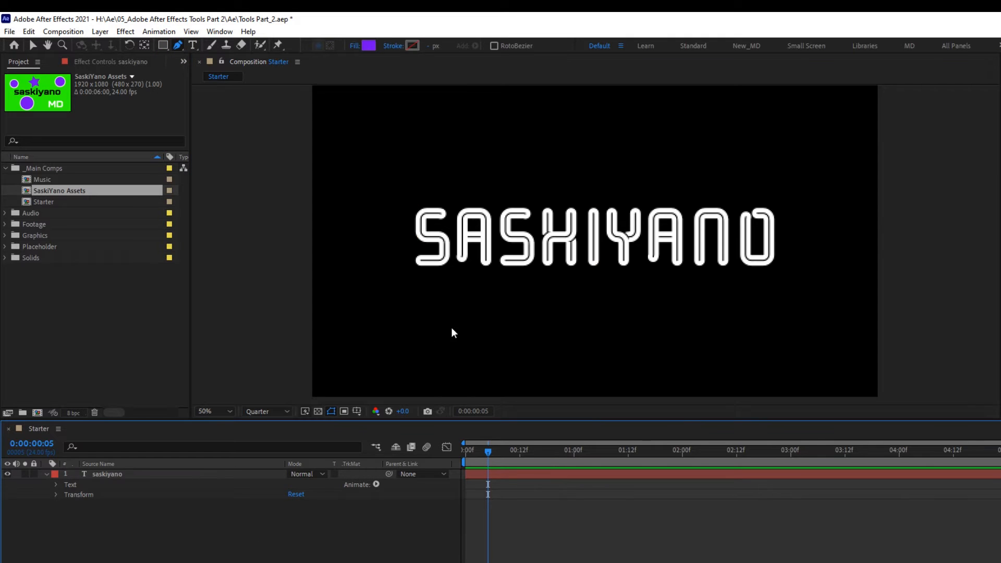
pyautogui.click(455, 301)
pyautogui.click(412, 314)
pyautogui.click(410, 357)
pyautogui.click(452, 350)
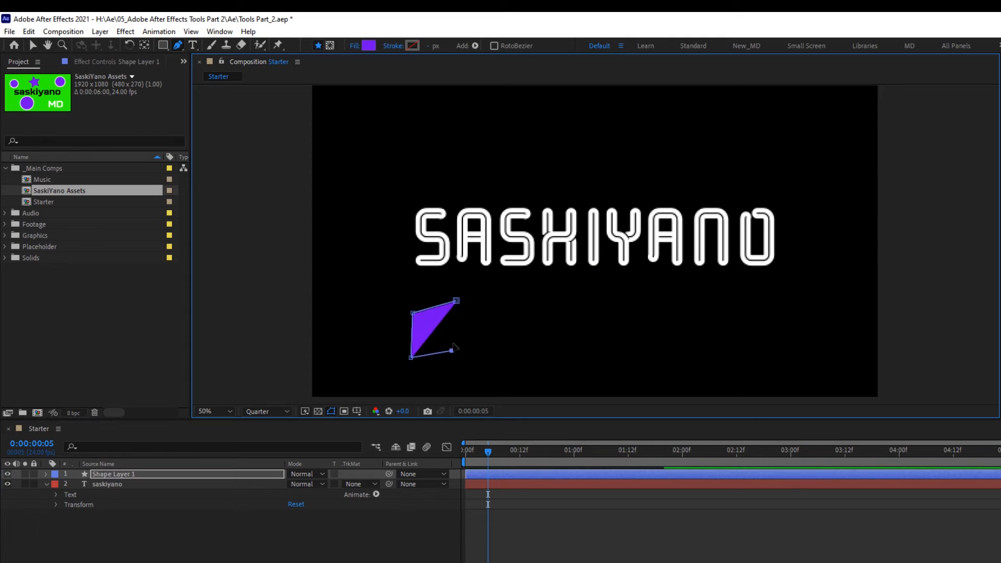
pyautogui.click(456, 300)
# Reposition the pen shape's corner points and add extra points along its inner edge to bend that side inward.
pyautogui.moveTo(468, 295); pyautogui.dragTo(470, 289)
pyautogui.moveTo(413, 313)
pyautogui.mouseDown()
pyautogui.moveTo(425, 306)
pyautogui.moveTo(405, 302)
pyautogui.mouseUp()
pyautogui.moveTo(411, 357); pyautogui.dragTo(384, 365)
pyautogui.moveTo(451, 350); pyautogui.dragTo(423, 353)
pyautogui.click(447, 339)
pyautogui.moveTo(459, 314); pyautogui.dragTo(421, 332)
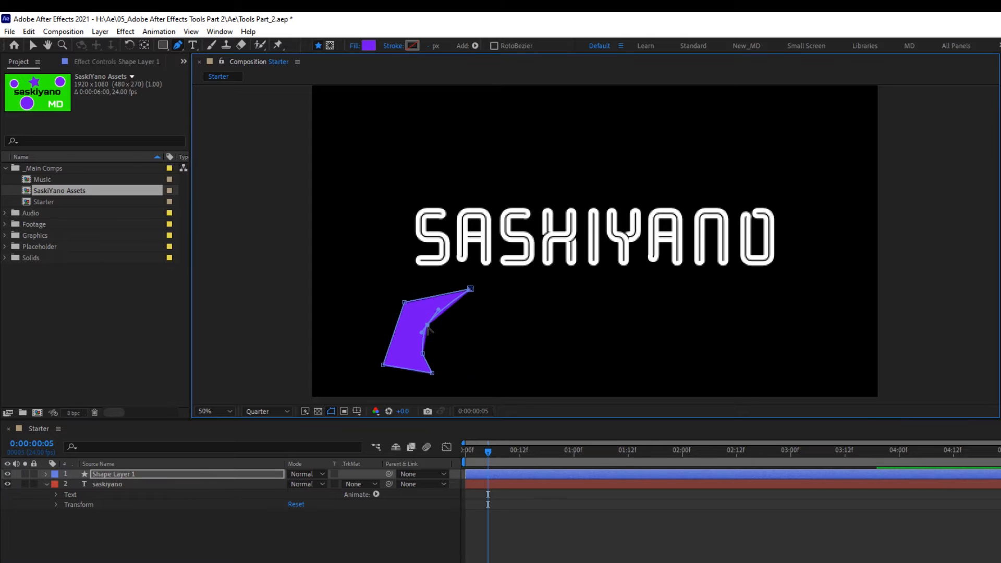
# Convert the pen shape's corner points into smooth curve points to round its outline.
pyautogui.keyDown('alt'); pyautogui.click(424, 354); pyautogui.keyUp('alt')
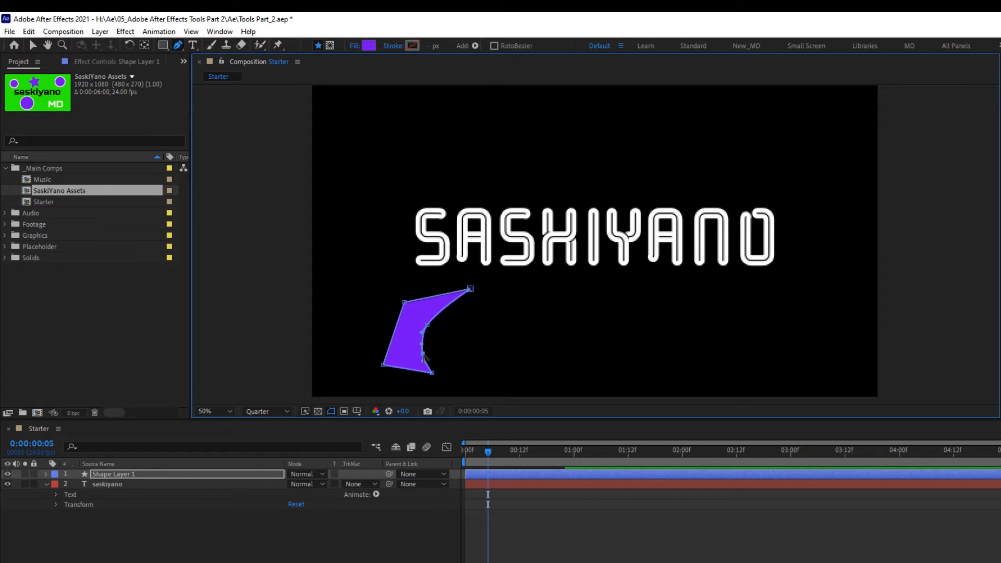
pyautogui.keyDown('alt'); pyautogui.click(431, 373); pyautogui.keyUp('alt')
pyautogui.keyDown('alt'); pyautogui.click(432, 373); pyautogui.keyUp('alt')
pyautogui.keyDown('alt'); pyautogui.click(470, 289); pyautogui.keyUp('alt')
pyautogui.moveTo(470, 289); pyautogui.dragTo(467, 294)
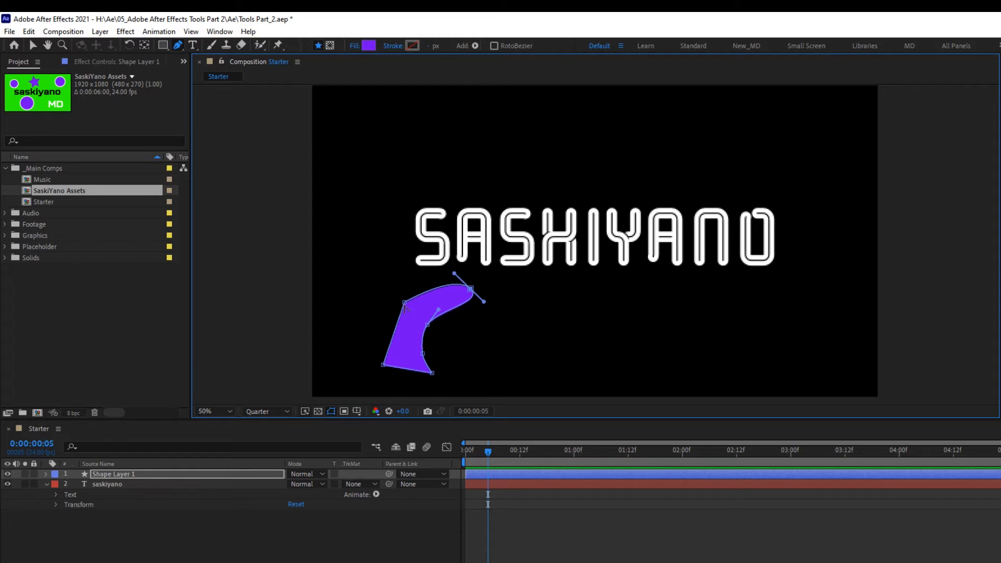
pyautogui.moveTo(405, 304); pyautogui.dragTo(387, 317)
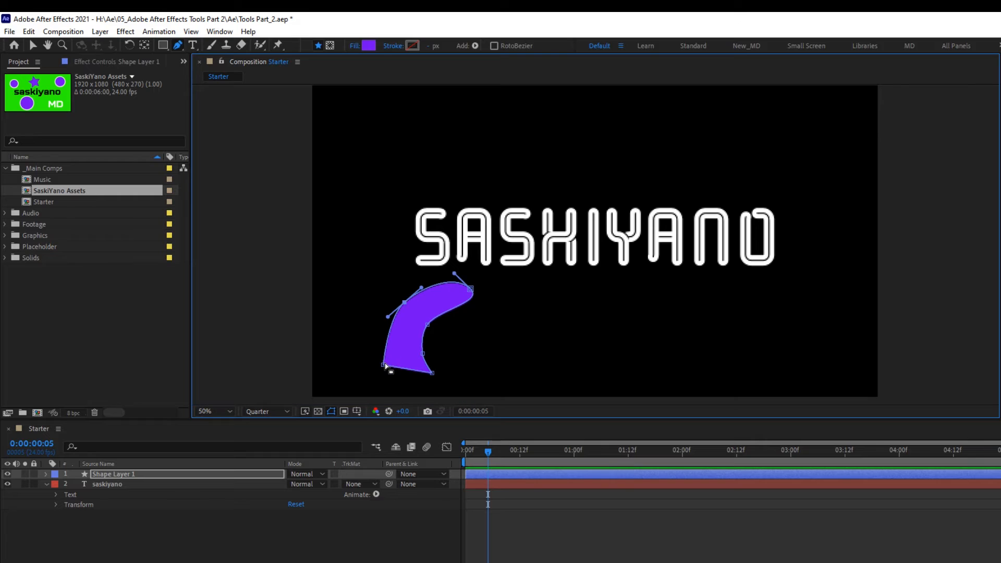
pyautogui.moveTo(384, 365); pyautogui.dragTo(388, 380)
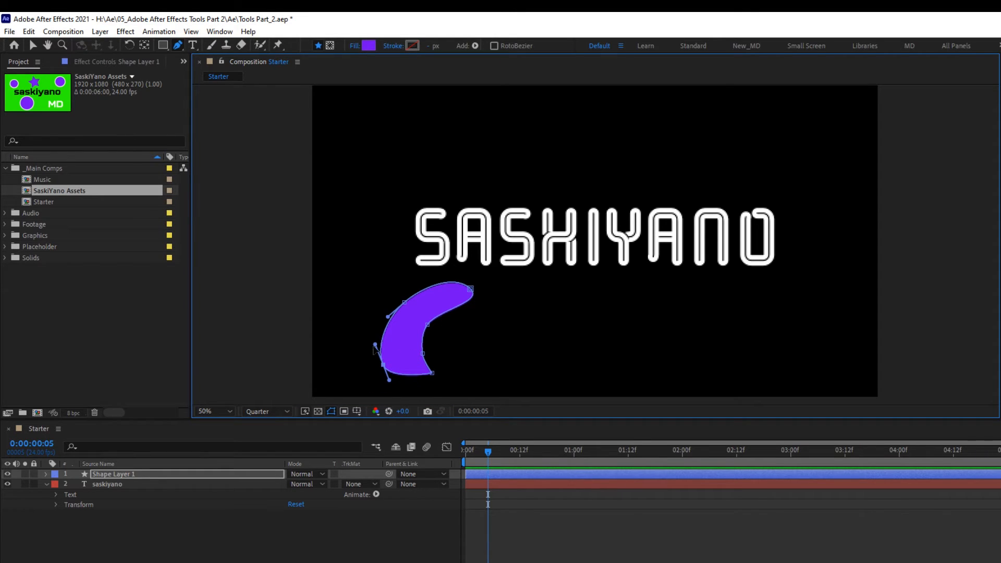
# Adjust the Bezier handles of the two outer points so the shape bulges away from its inner curve.
pyautogui.moveTo(375, 344); pyautogui.dragTo(360, 301)
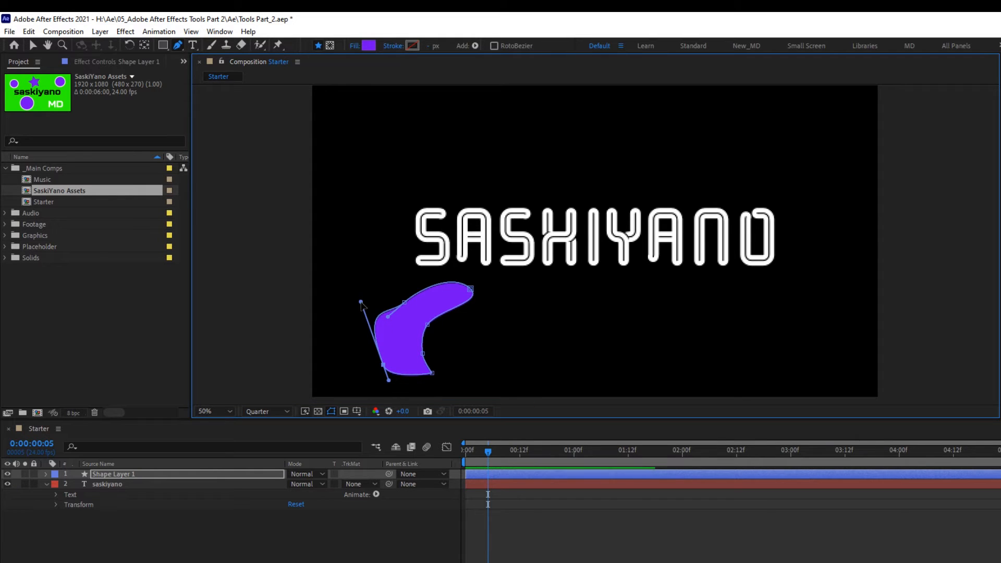
pyautogui.moveTo(389, 382)
pyautogui.mouseDown()
pyautogui.moveTo(416, 384)
pyautogui.moveTo(391, 383)
pyautogui.mouseUp()
pyautogui.moveTo(391, 317); pyautogui.dragTo(368, 283)
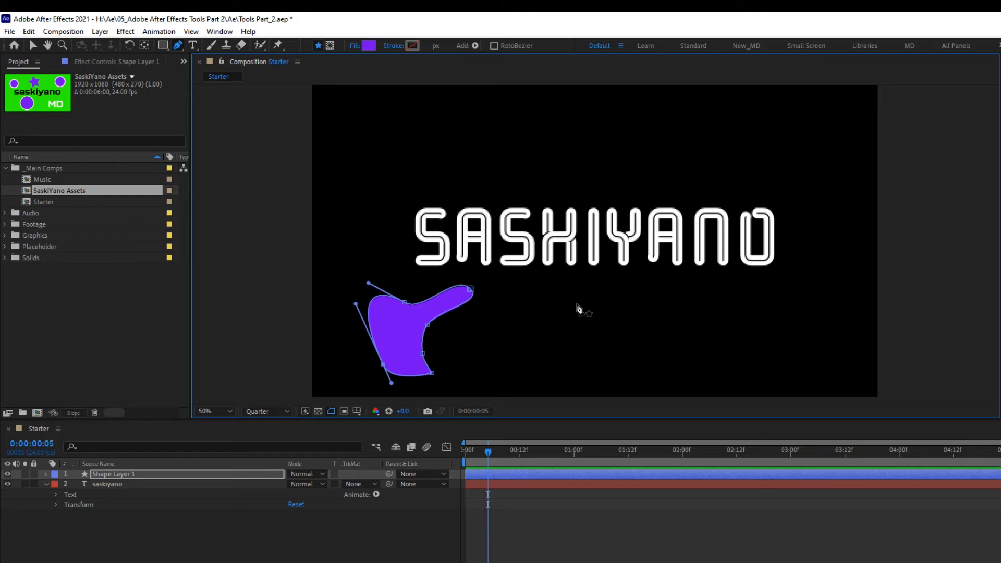
# Trace a closed Pen tool mask on the saskiyano text layer around only the fourth letter, following its inner notches.
pyautogui.click(564, 245)
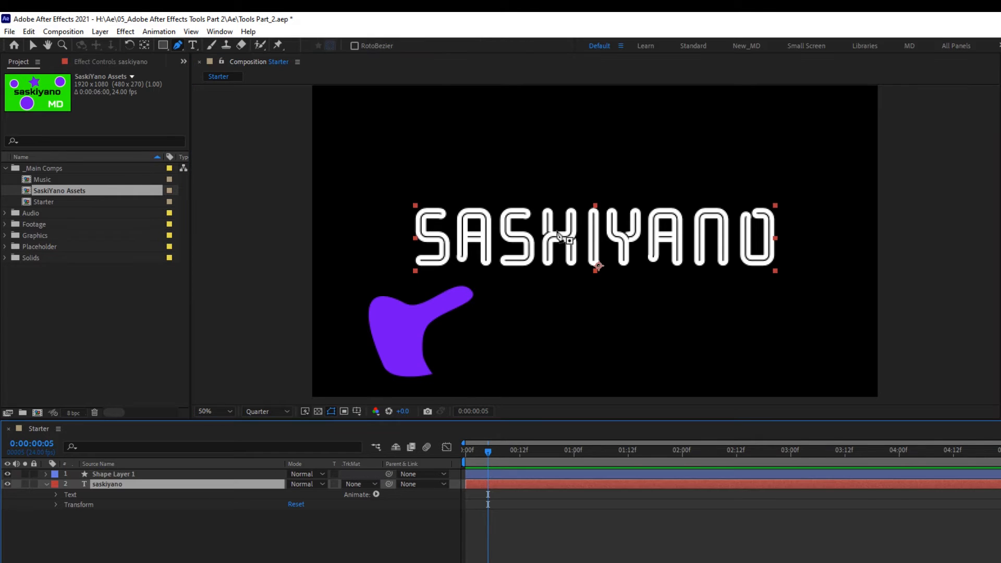
pyautogui.scroll(6, 563, 226)
pyautogui.scroll(-4, 537, 205)
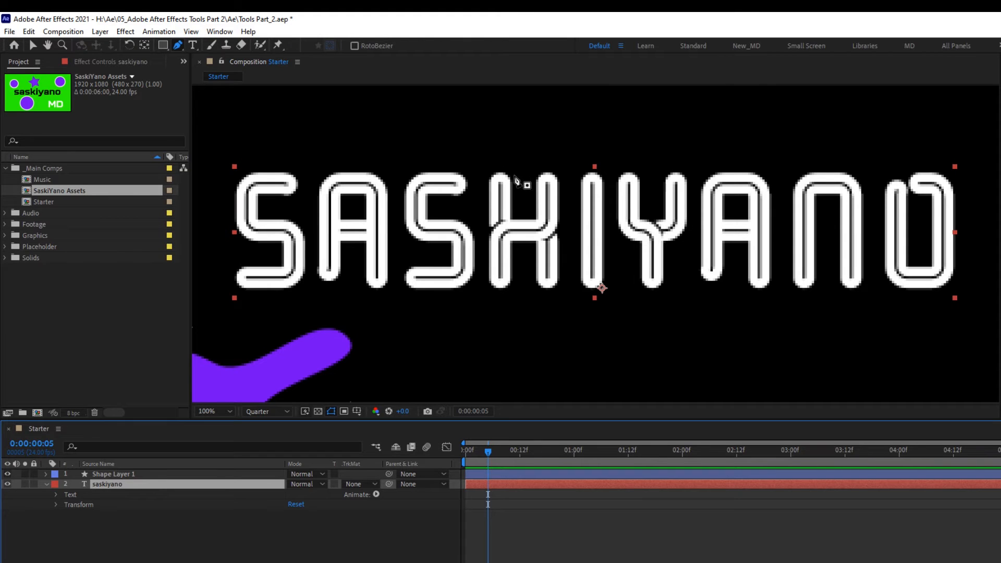
pyautogui.click(517, 175)
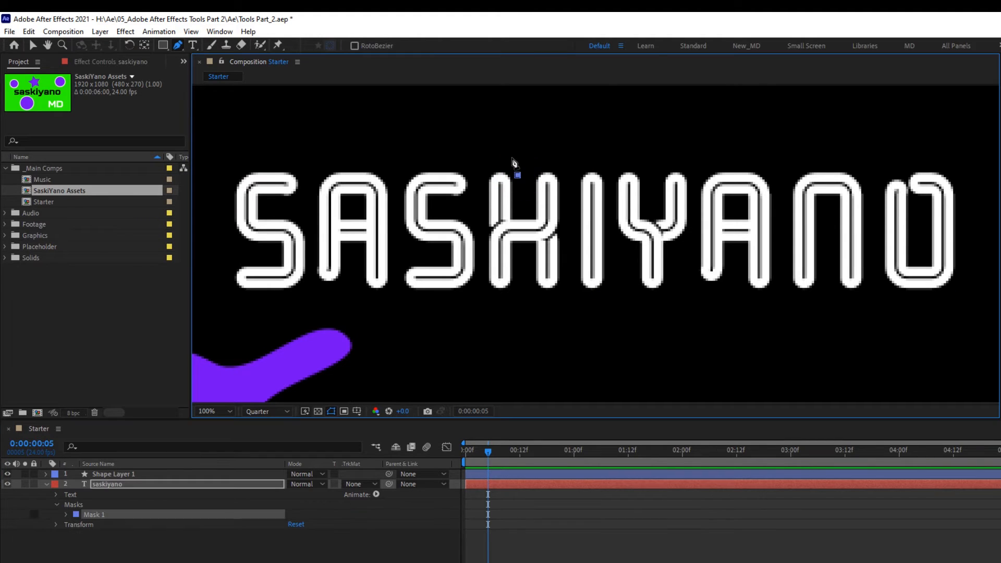
pyautogui.click(488, 164)
pyautogui.click(482, 221)
pyautogui.click(481, 278)
pyautogui.click(507, 301)
pyautogui.click(519, 279)
pyautogui.click(518, 250)
pyautogui.click(530, 248)
pyautogui.click(531, 277)
pyautogui.click(533, 292)
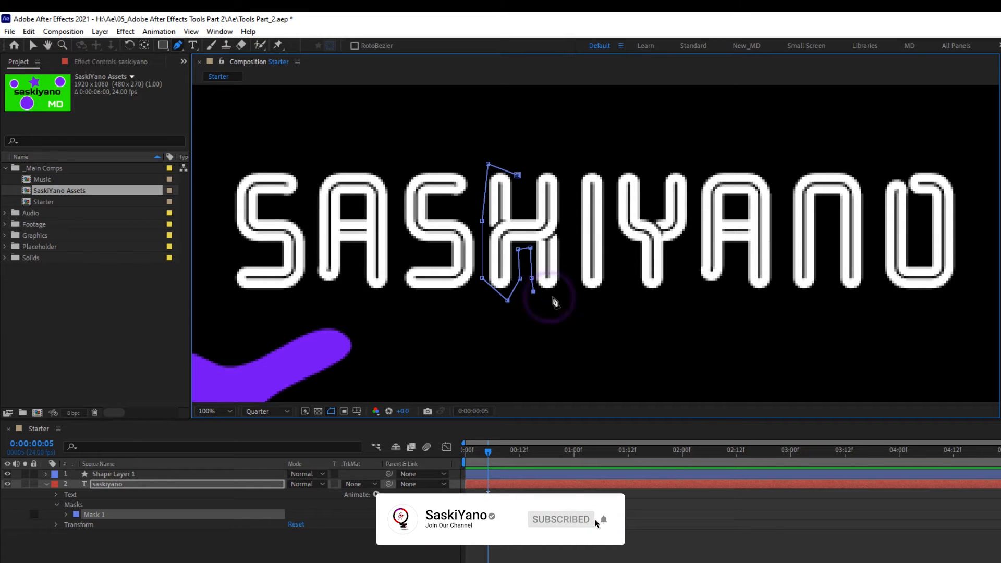
pyautogui.click(549, 296)
pyautogui.click(564, 290)
pyautogui.click(564, 269)
pyautogui.click(564, 228)
pyautogui.click(564, 181)
pyautogui.click(560, 166)
pyautogui.click(544, 165)
pyautogui.click(533, 173)
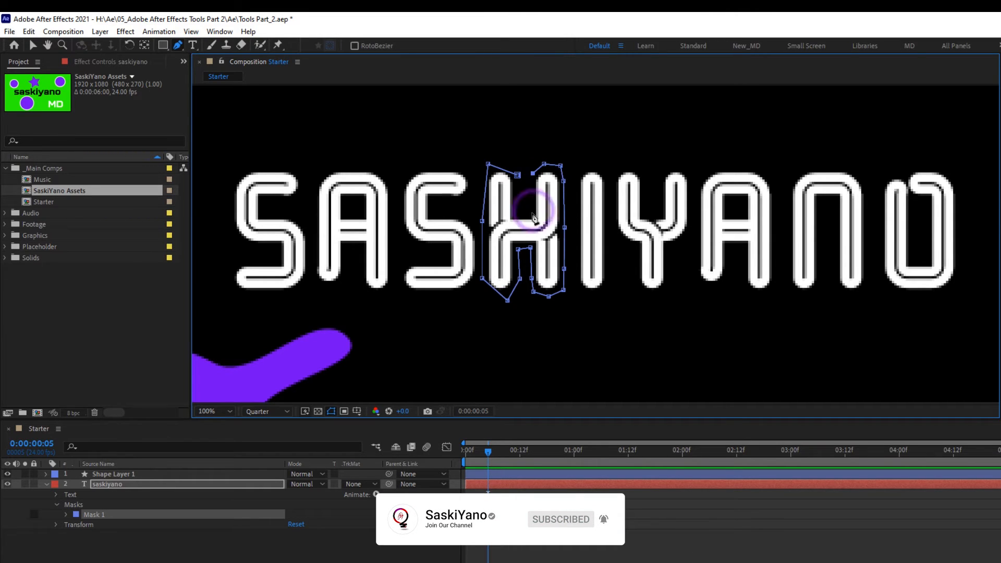
pyautogui.click(533, 209)
pyautogui.click(523, 214)
pyautogui.click(517, 211)
pyautogui.click(517, 175)
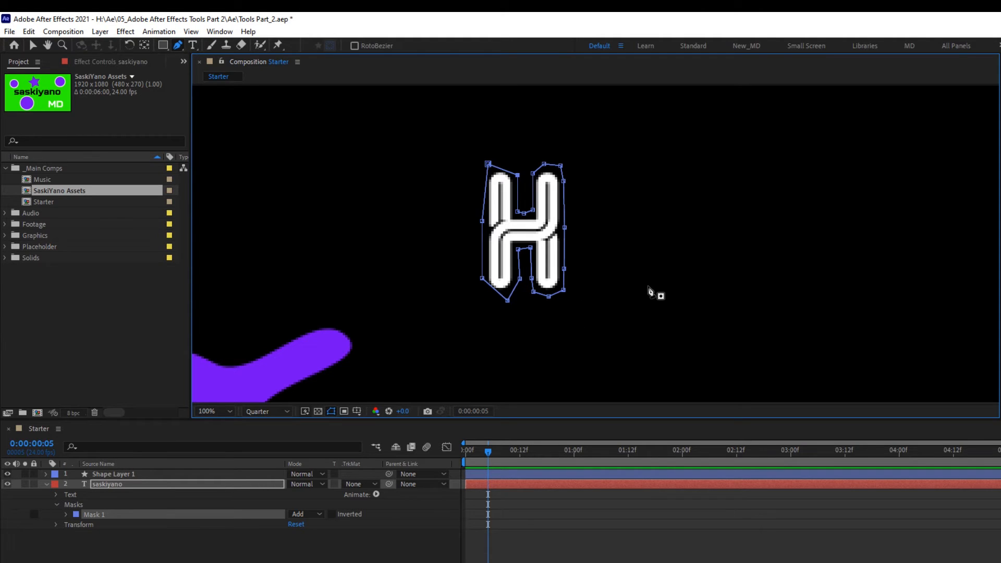
# Delete the traced Mask 1 from the saskiyano text layer.
pyautogui.click(195, 515)
pyautogui.press('Delete')
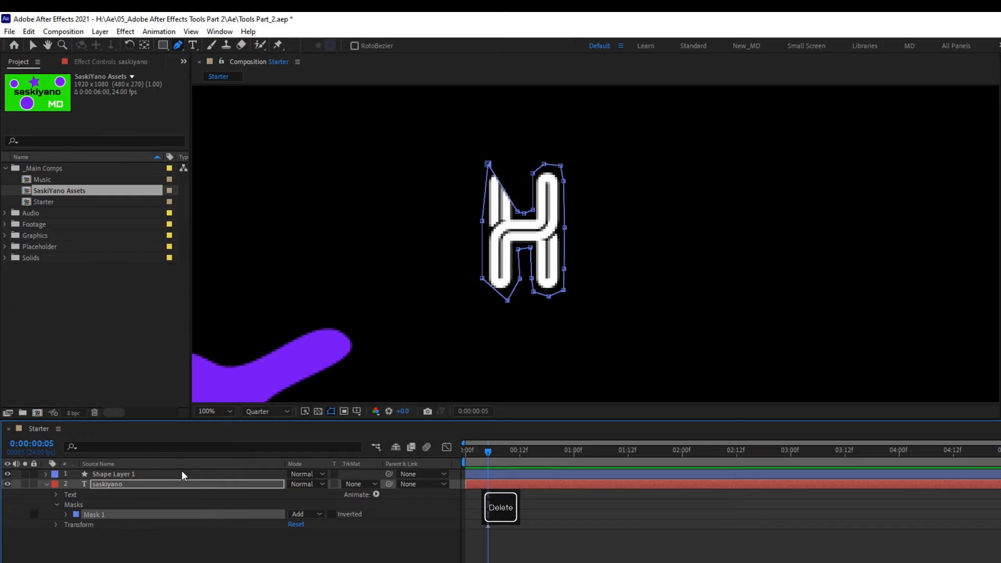
pyautogui.click(223, 514)
pyautogui.press('Delete')
# Delete Shape Layer 1 containing the curved pen shape.
pyautogui.click(188, 474)
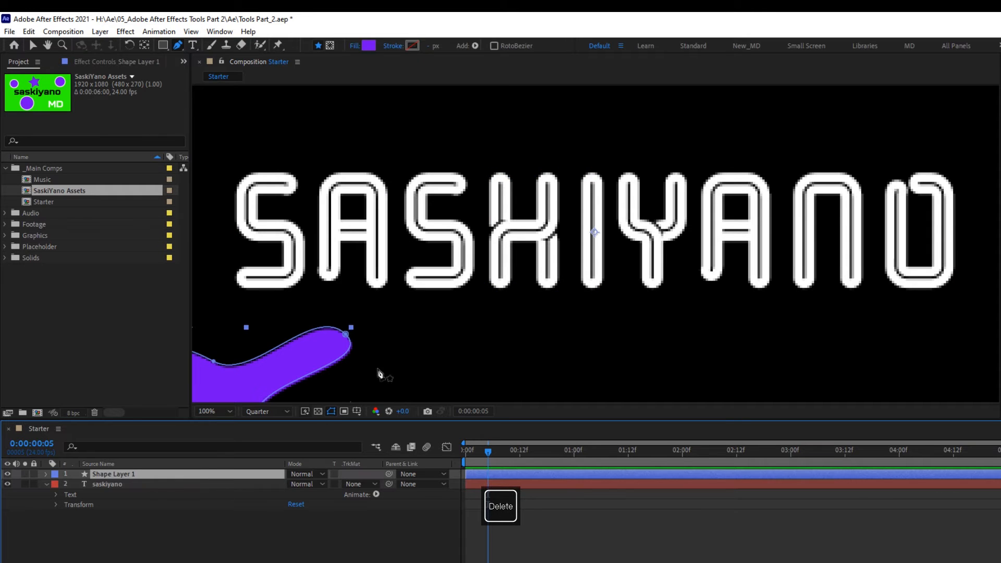
pyautogui.scroll(-2, 523, 298)
pyautogui.scroll(1, 527, 299)
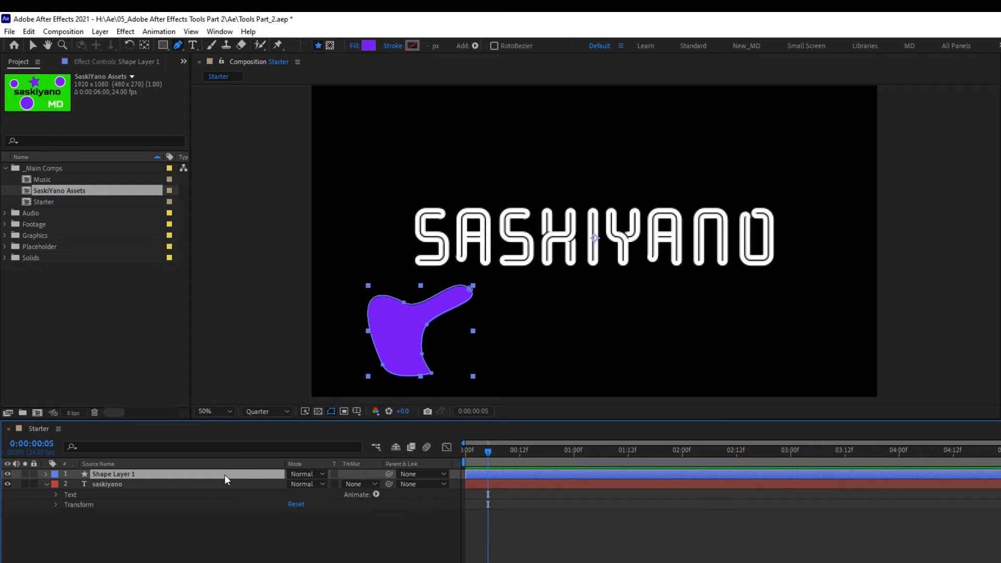
pyautogui.press('Delete')
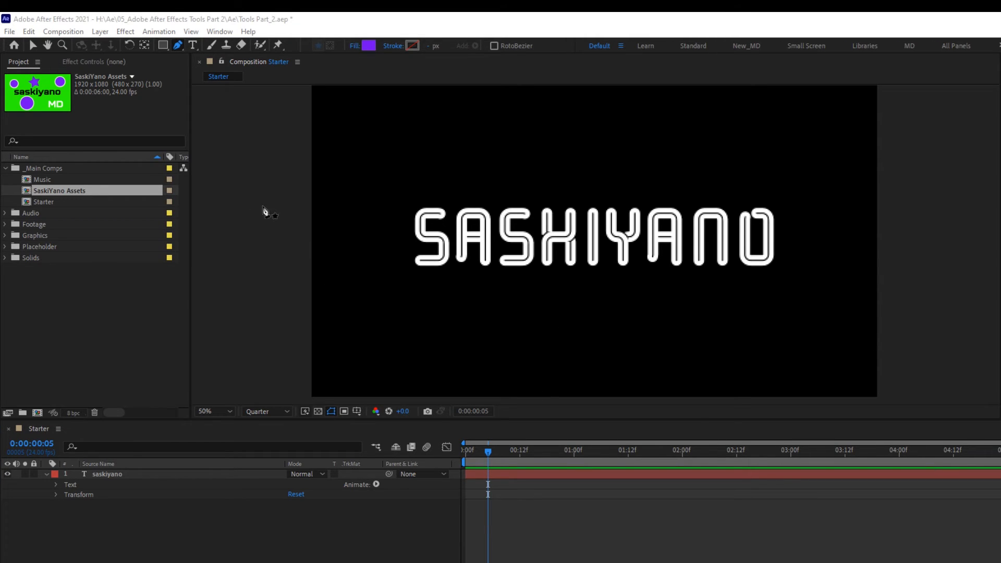
# Look at the type tool variants, show only the Opacity property of the saskiyano text layer, and leave the layer deselected.
pyautogui.click(193, 45)
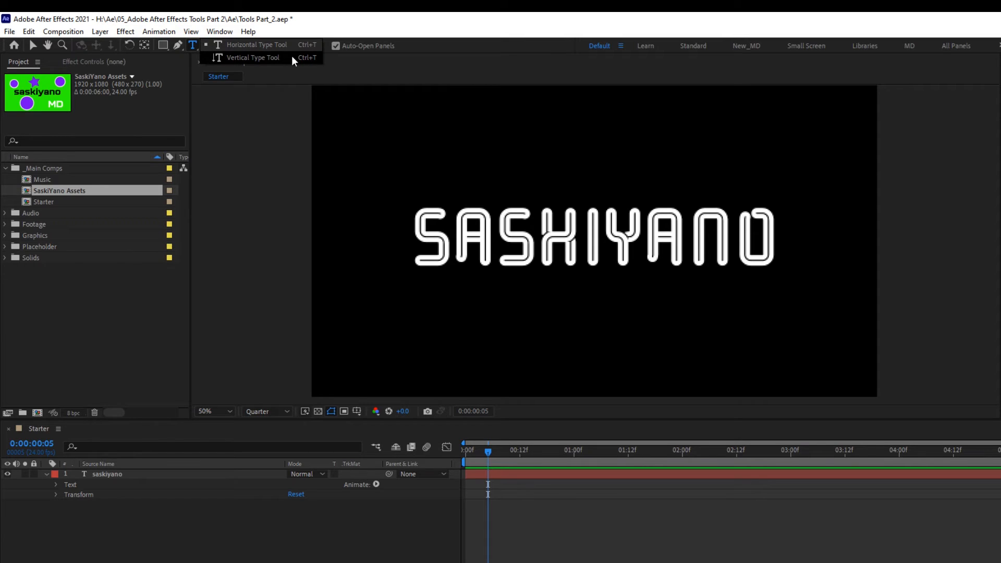
pyautogui.click(161, 474)
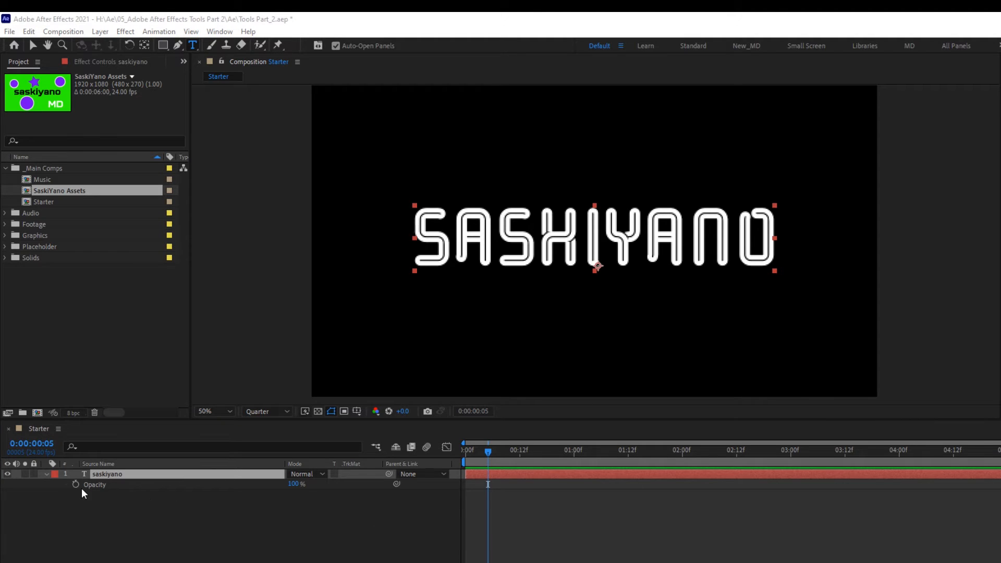
pyautogui.click(126, 475)
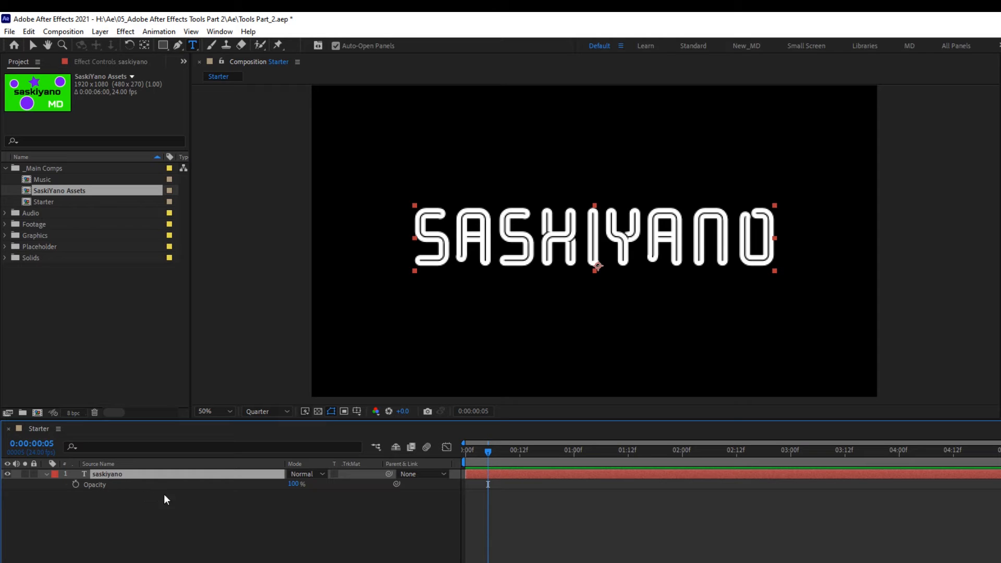
pyautogui.click(249, 536)
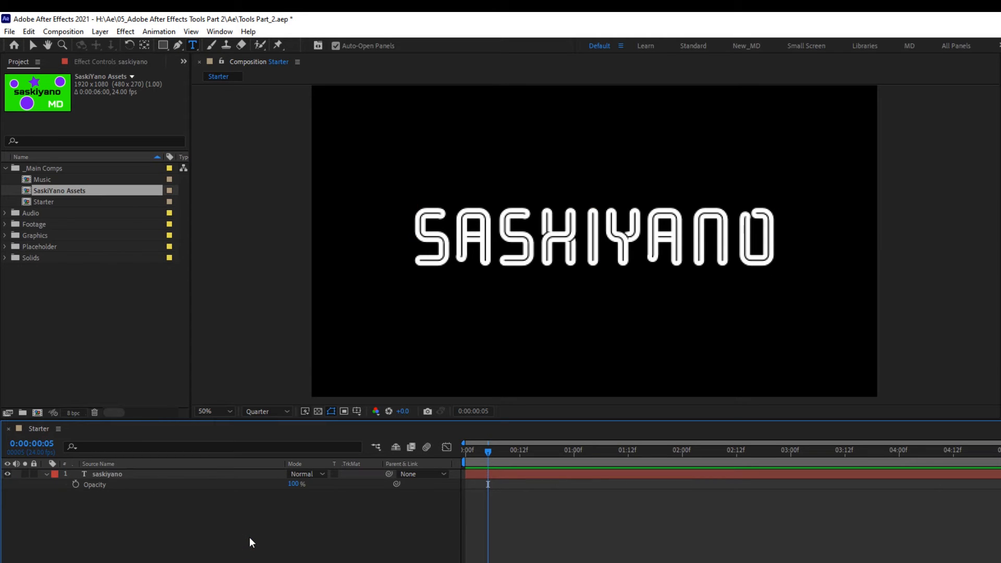
# Create a vertical text layer reading "fhdfdf" beside the SASKIYANO title with the Vertical Type tool.
pyautogui.hotkey('ctrl', 't')
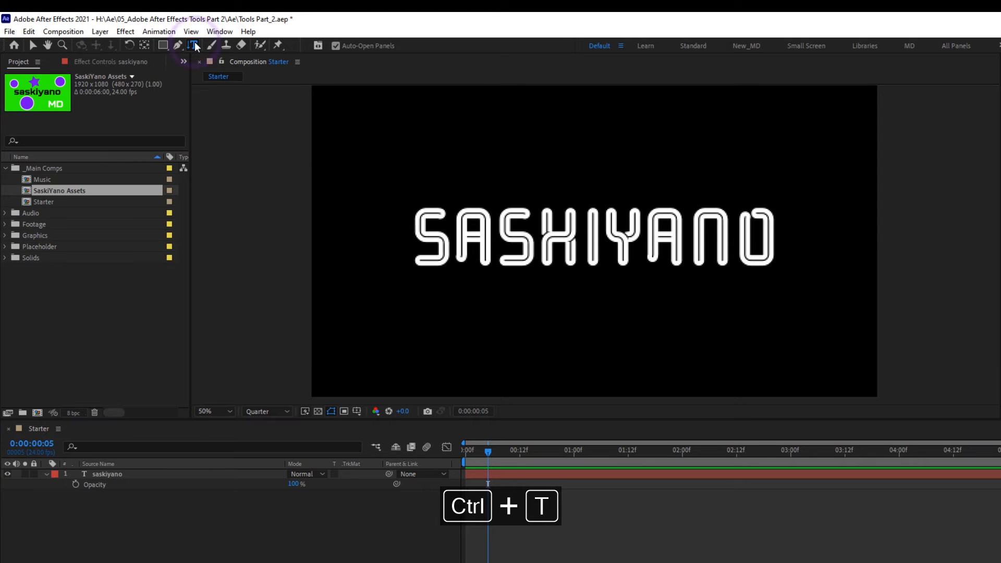
pyautogui.moveTo(196, 47); pyautogui.dragTo(293, 46)
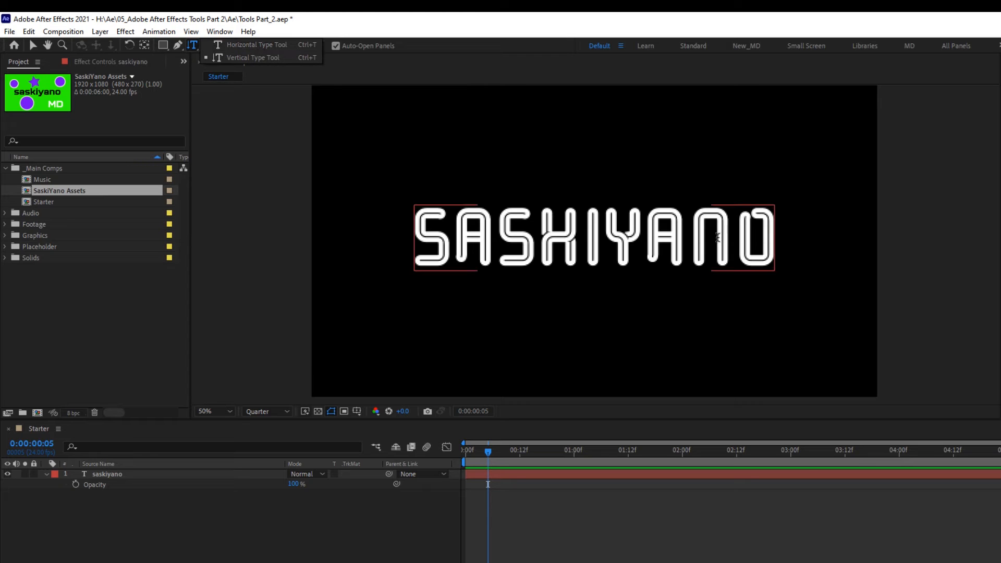
pyautogui.click(279, 58)
pyautogui.click(359, 165)
pyautogui.write('fhdfdf')
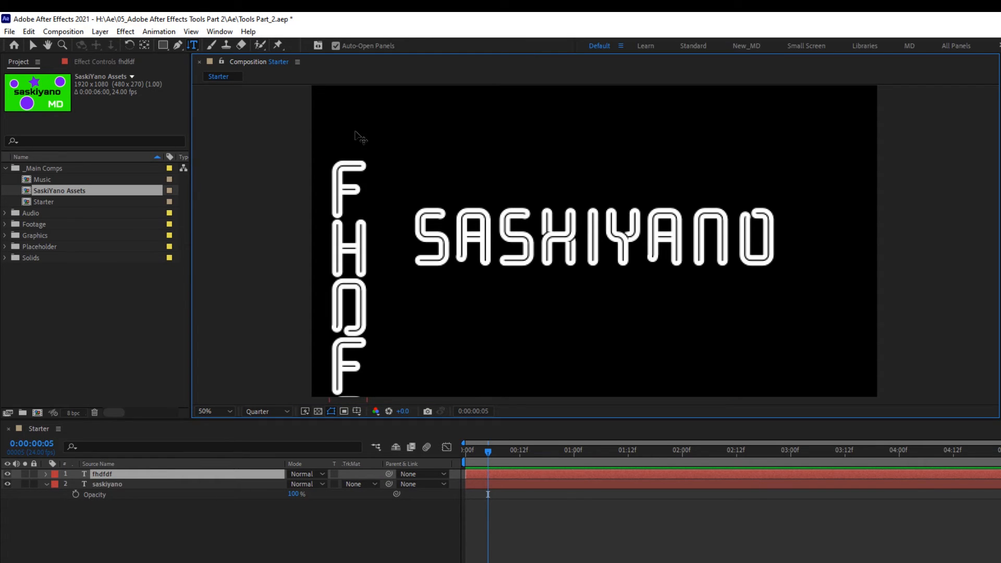
# Delete the vertical fhdfdf text layer and switch back to the Horizontal Type tool.
pyautogui.click(236, 476)
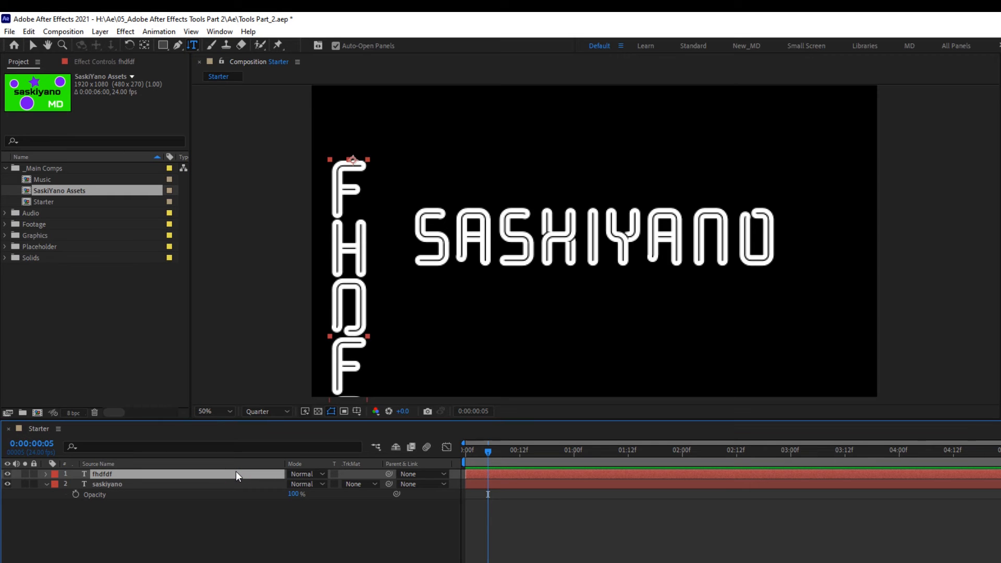
pyautogui.press('Delete')
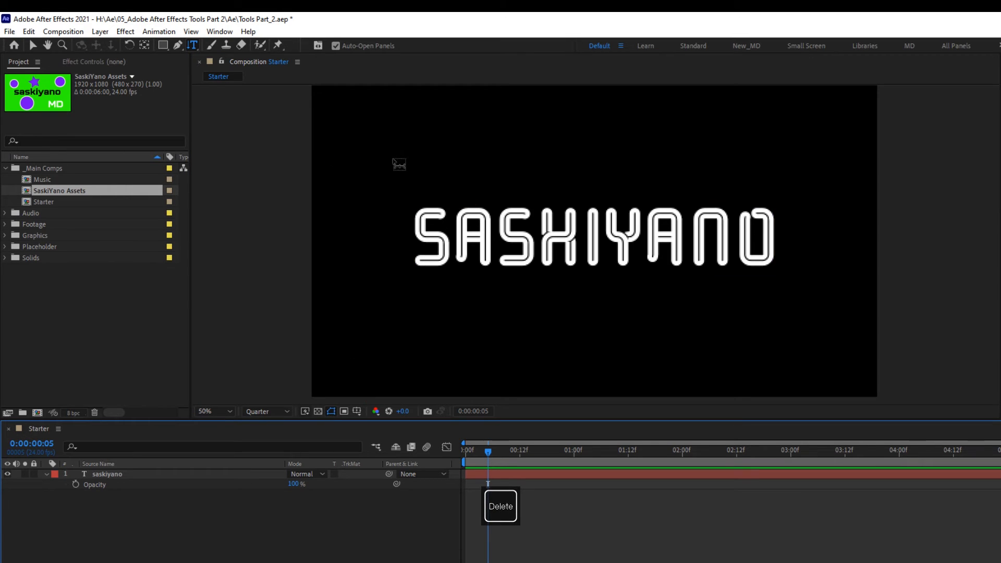
pyautogui.moveTo(192, 47); pyautogui.dragTo(230, 47)
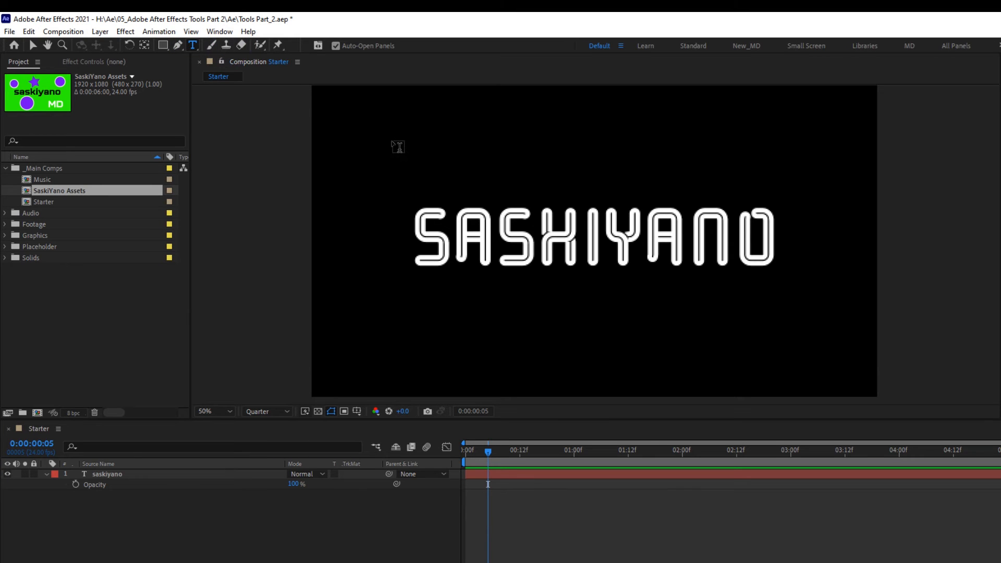
# Select the third and fourth letters of the saskiyano text and increase their font size in repeated increments.
pyautogui.click(164, 476)
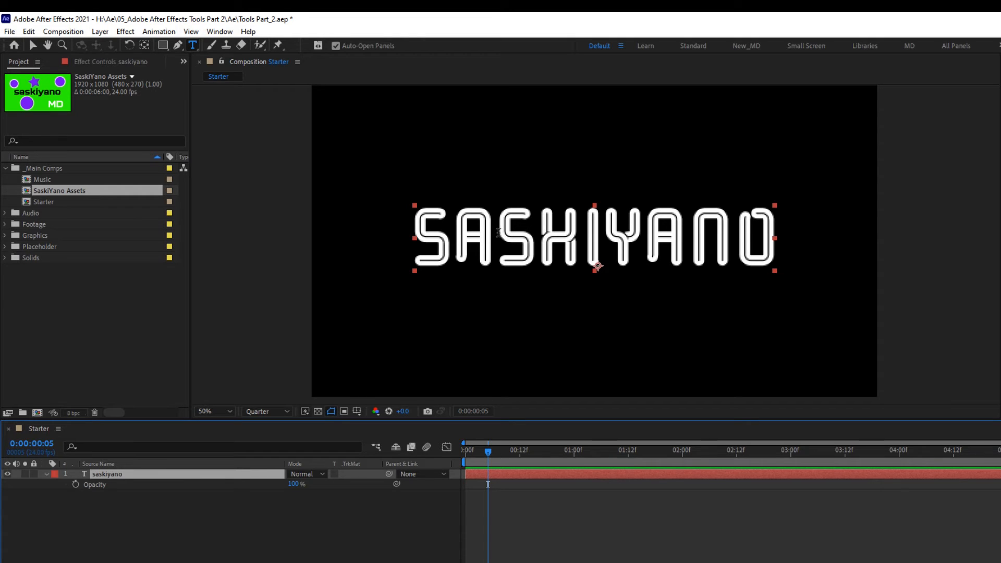
pyautogui.moveTo(493, 232); pyautogui.dragTo(588, 247)
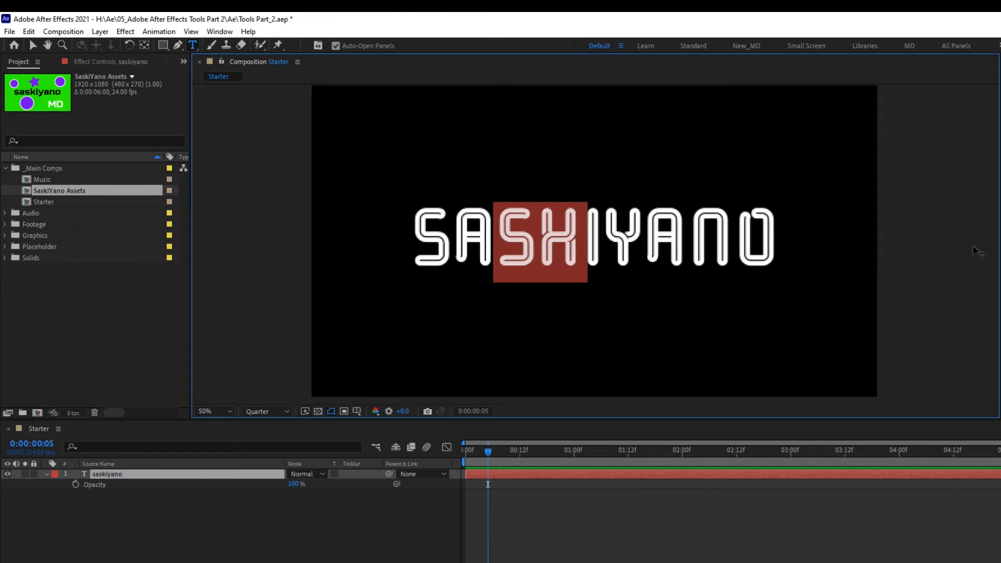
pyautogui.hotkey('ctrl', 'shift', '.')
pyautogui.hotkey('ctrl', 'shift', '.')
pyautogui.hotkey('ctrl', 'shift', '.')
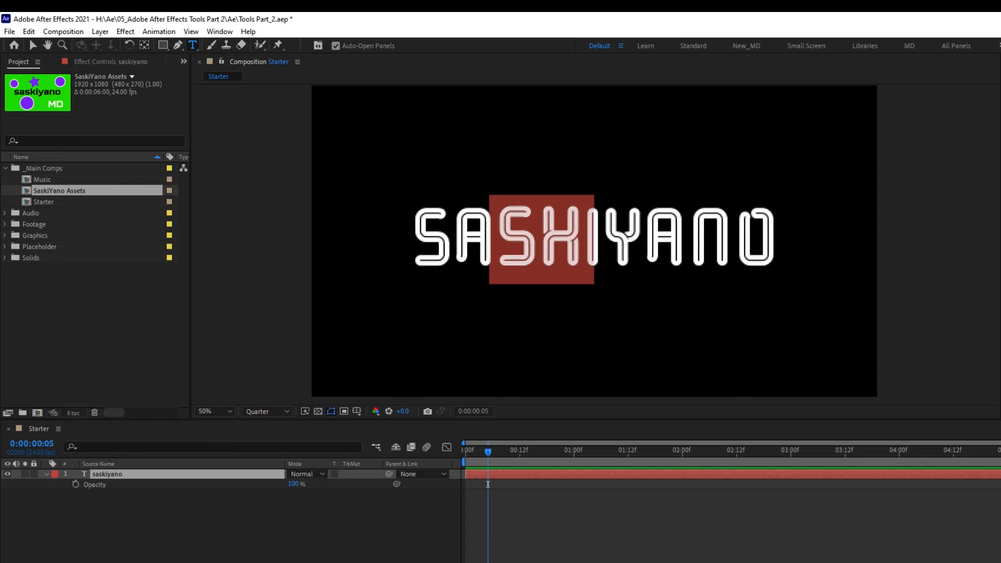
pyautogui.hotkey('ctrl', 'shift', '.')
pyautogui.hotkey('ctrl', 'shift', '.')
pyautogui.hotkey('ctrl', 'shift', '.')
pyautogui.hotkey('ctrl', 'shift', '.')
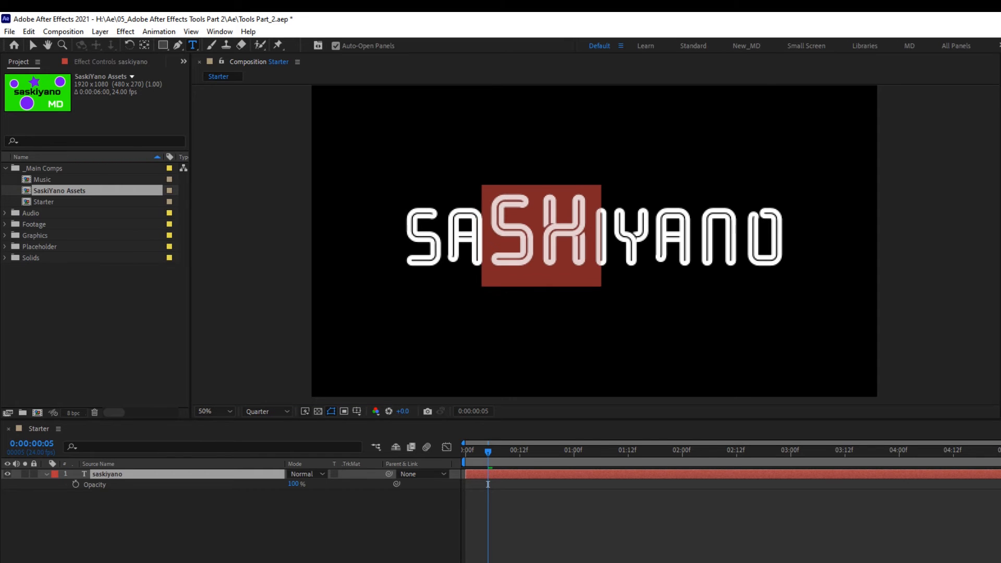
pyautogui.hotkey('ctrl', 'shift', '.')
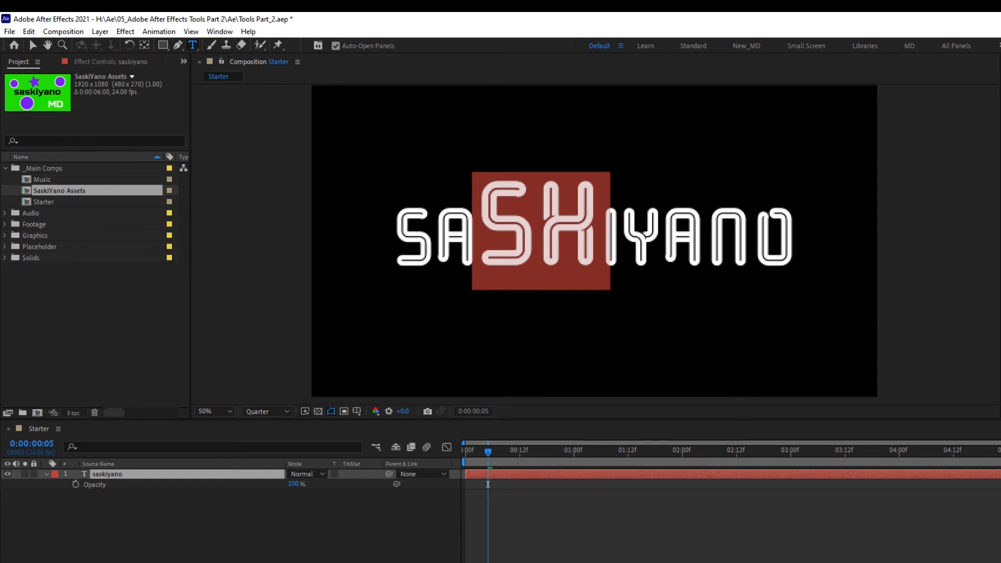
# Stretch the two selected saskiyano letters vertically in repeated increments, keeping their width.
pyautogui.hotkey('ctrl', 'shift', '.')
pyautogui.hotkey('ctrl', 'shift', '.')
pyautogui.hotkey('ctrl', 'shift', '.')
pyautogui.hotkey('ctrl', 'shift', '.')
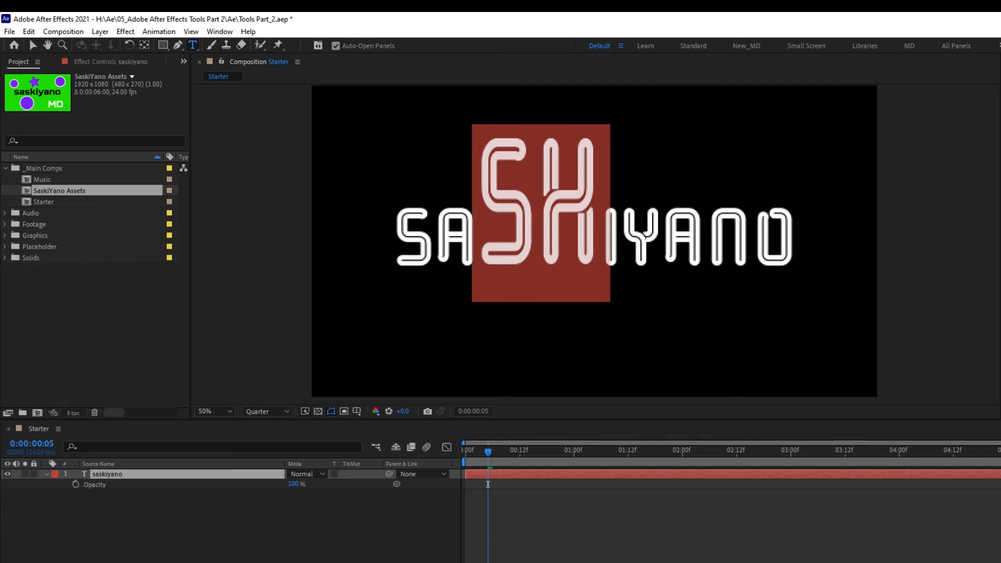
pyautogui.hotkey('ctrl', 'shift', '.')
pyautogui.hotkey('ctrl', 'shift', '.')
pyautogui.hotkey('ctrl', 'shift', '.')
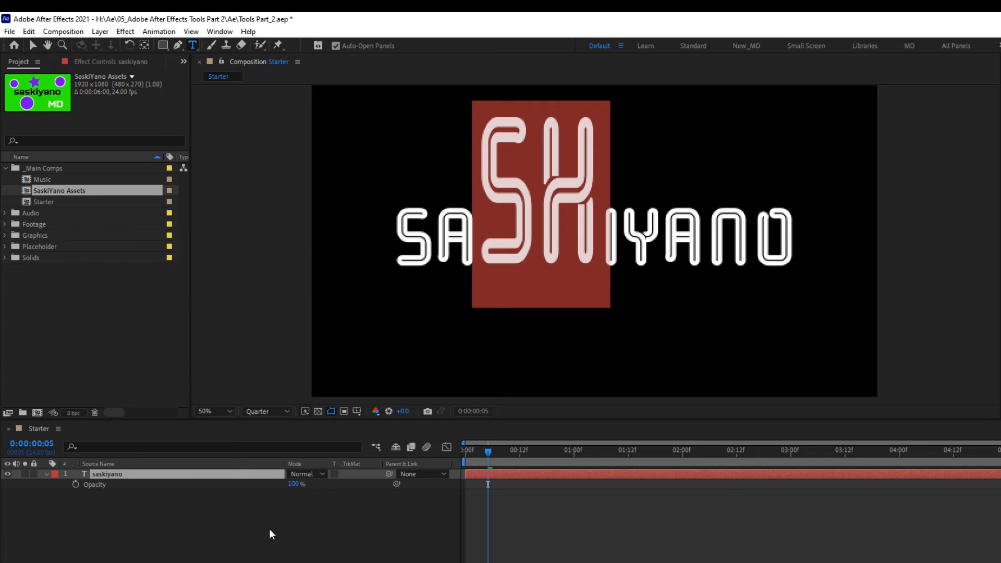
# Add a horizontal text layer reading "sdfsd" above the title, and delete that layer.
pyautogui.click(286, 532)
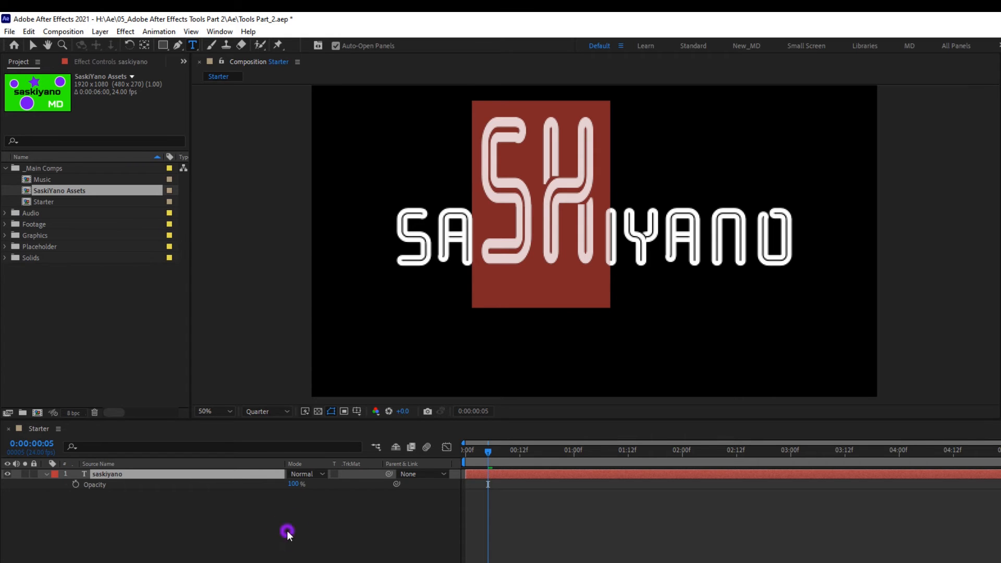
pyautogui.click(357, 141)
pyautogui.write('sdfsd')
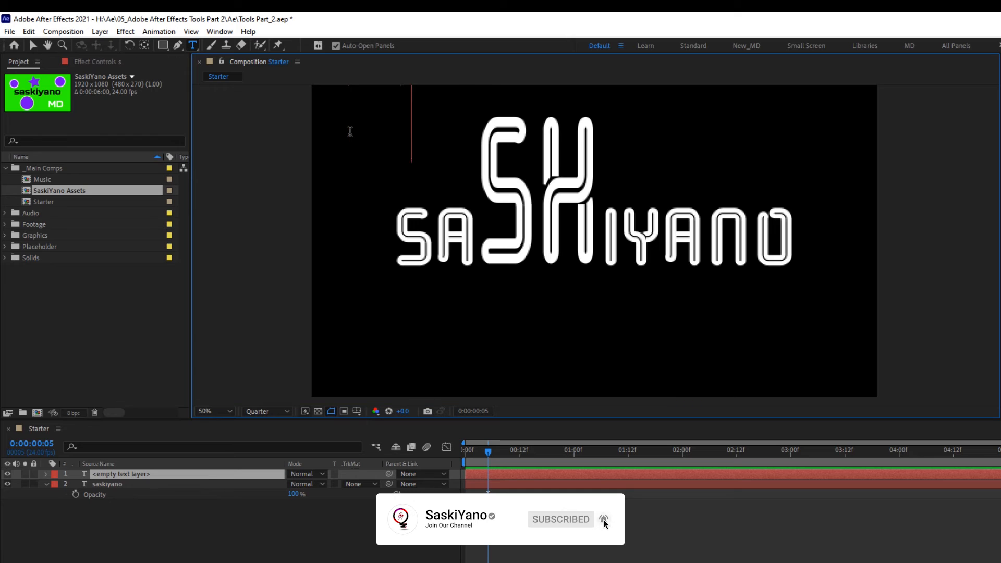
pyautogui.click(236, 473)
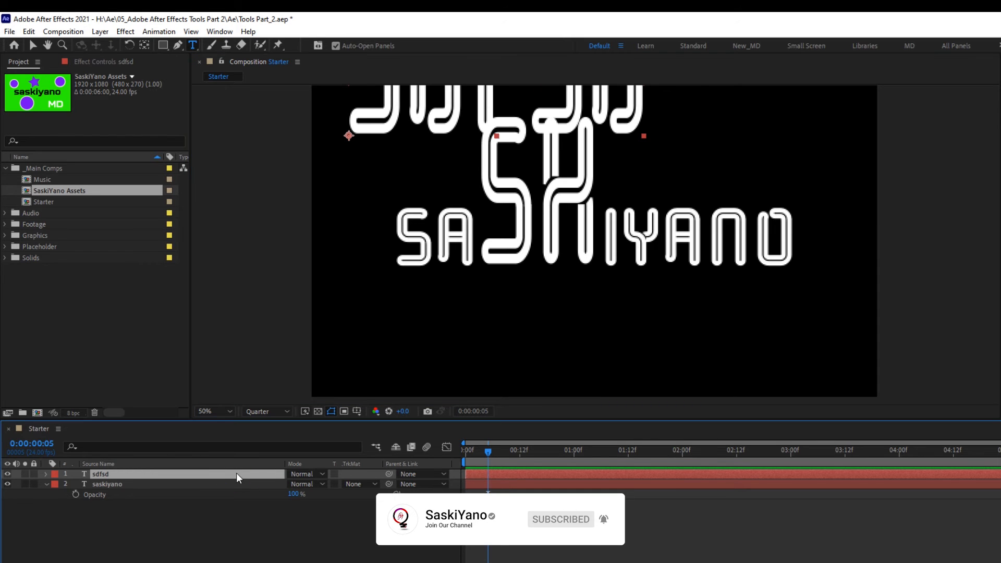
pyautogui.press('Delete')
# Undo the sdfsd layer, the letter resizing and the deletion of the vertical fhdfdf layer.
pyautogui.hotkey('ctrl', 'z')
pyautogui.hotkey('ctrl', 'z')
pyautogui.hotkey('ctrl', 'z')
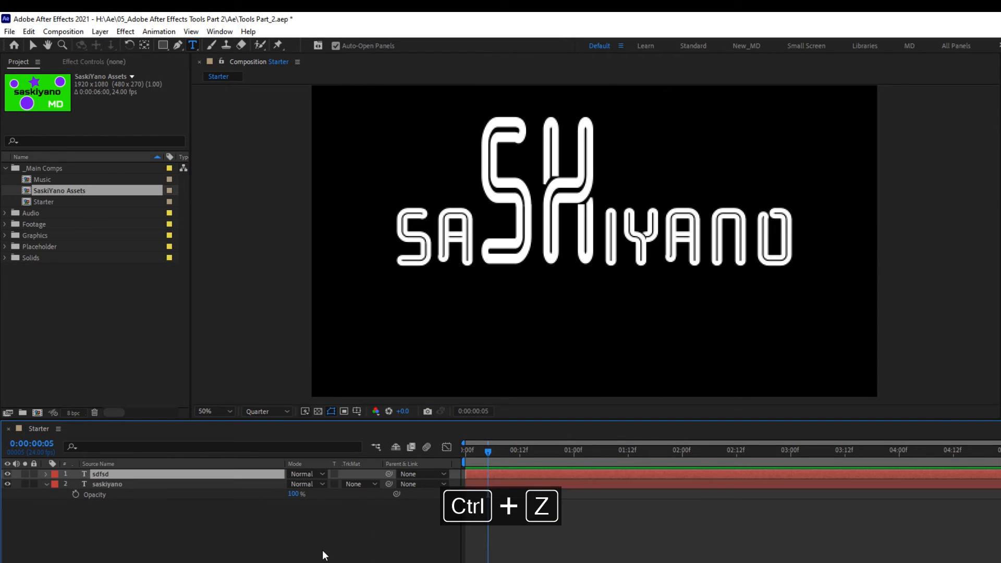
pyautogui.hotkey('ctrl', 'z')
pyautogui.hotkey('ctrl', 'z')
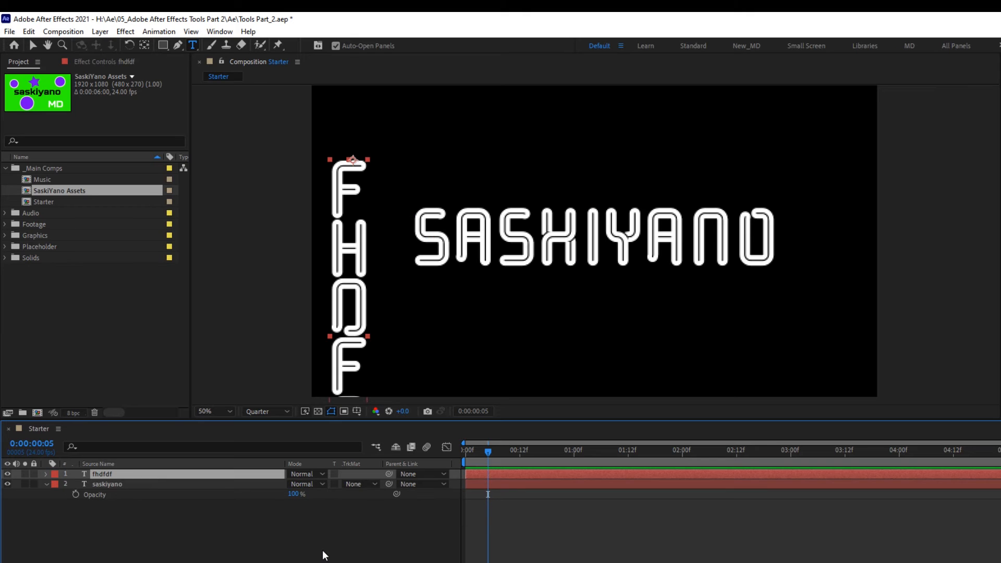
# Delete the restored fhdfdf text layer and collapse the properties of the saskiyano layer.
pyautogui.press('Delete')
pyautogui.click(45, 474)
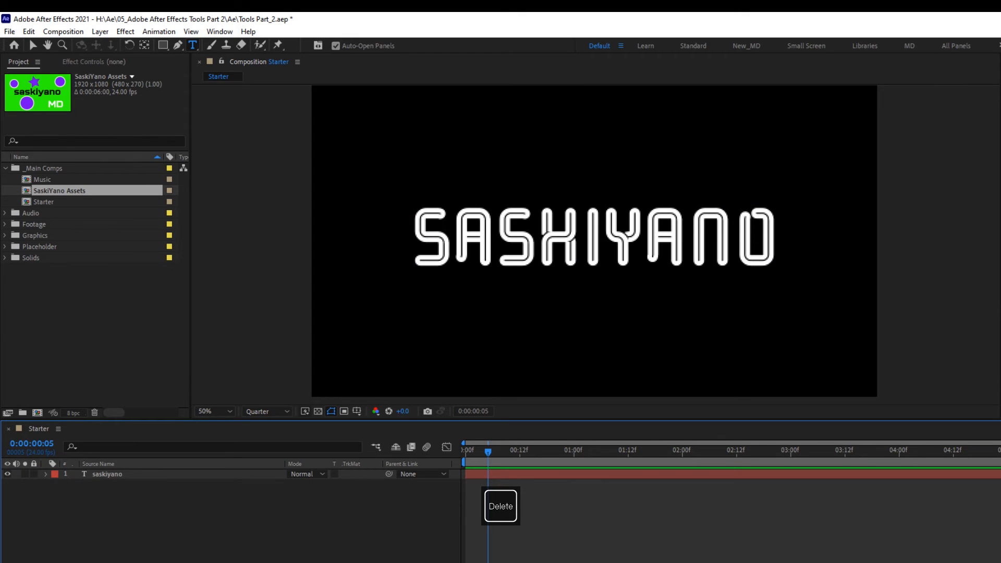
pyautogui.click(358, 20)
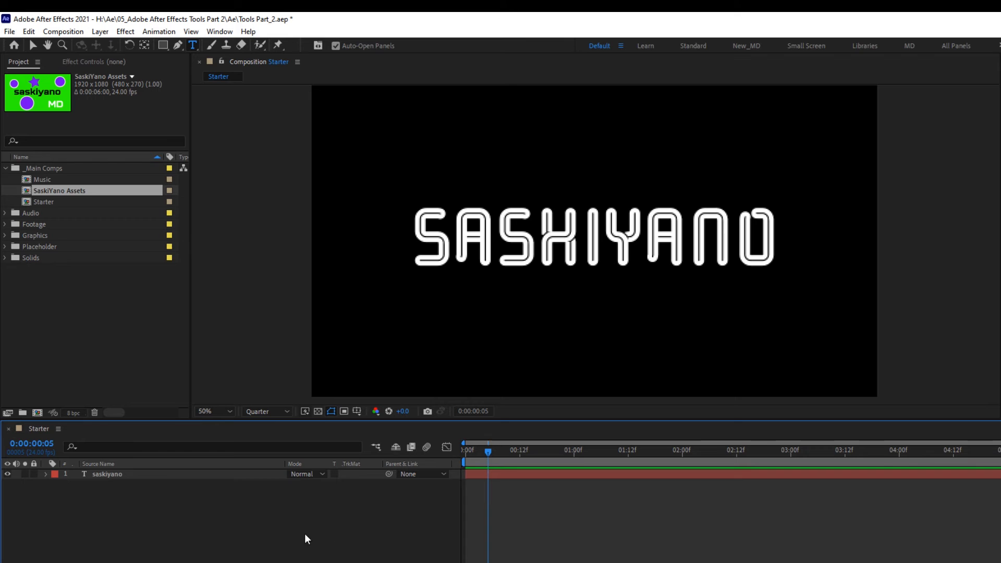
# Activate the Brush, Clone Stamp and Eraser tools in turn to show the paint tools.
pyautogui.click(211, 46)
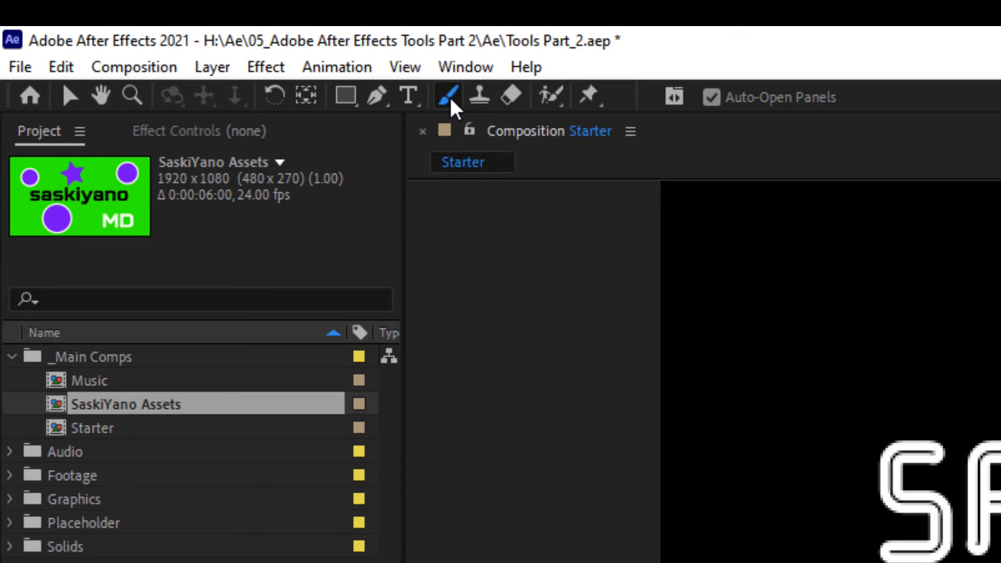
pyautogui.click(479, 96)
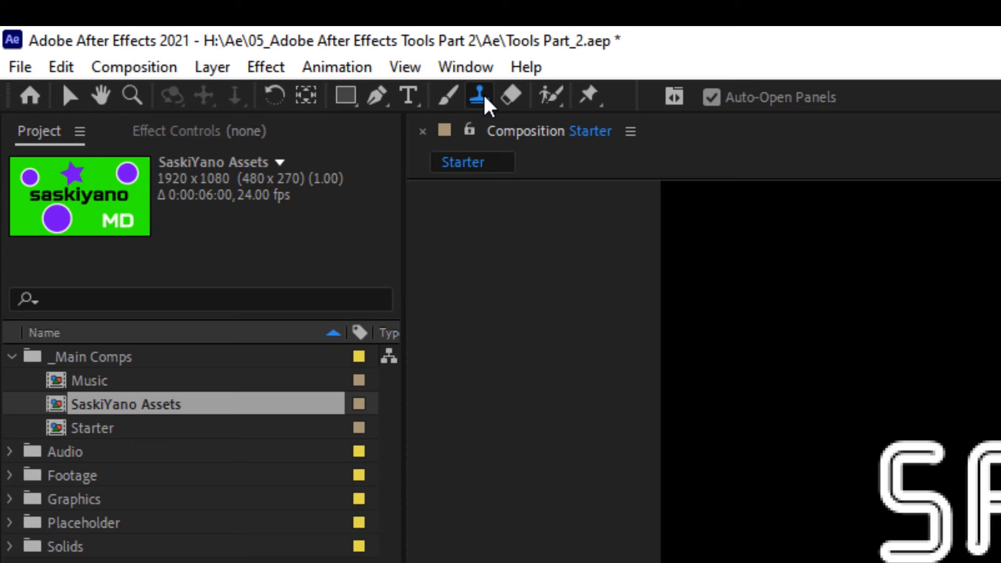
pyautogui.click(448, 96)
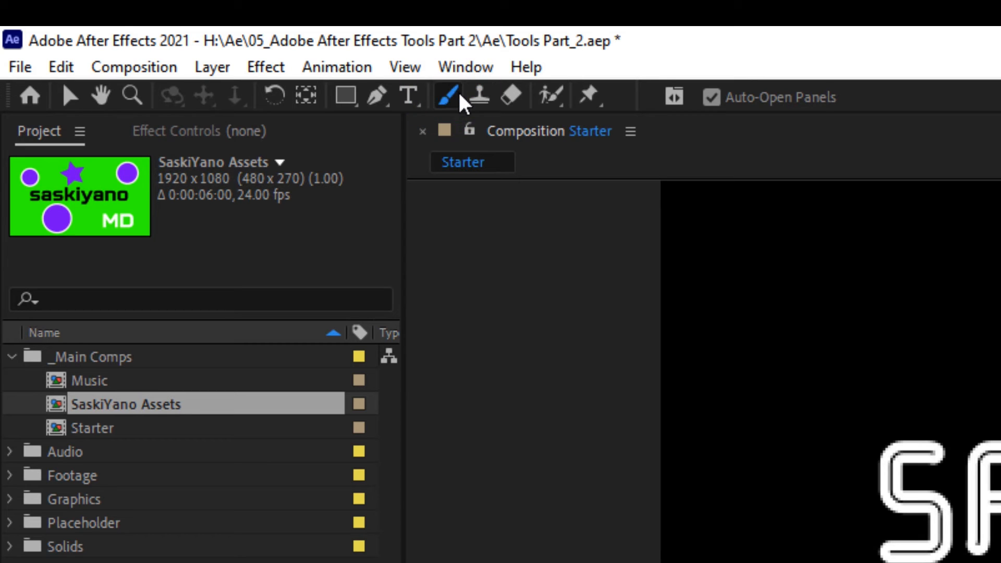
pyautogui.click(478, 103)
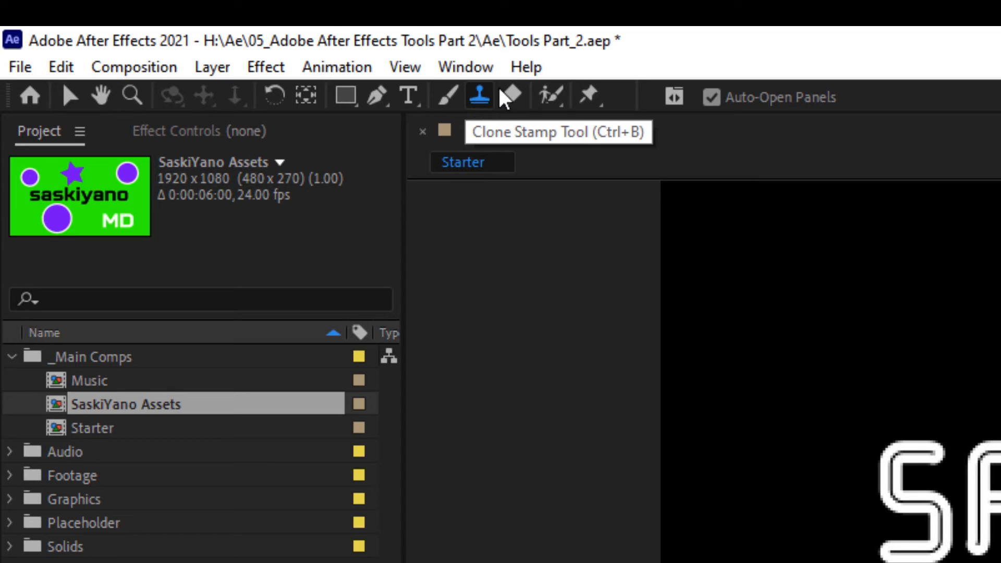
pyautogui.click(510, 97)
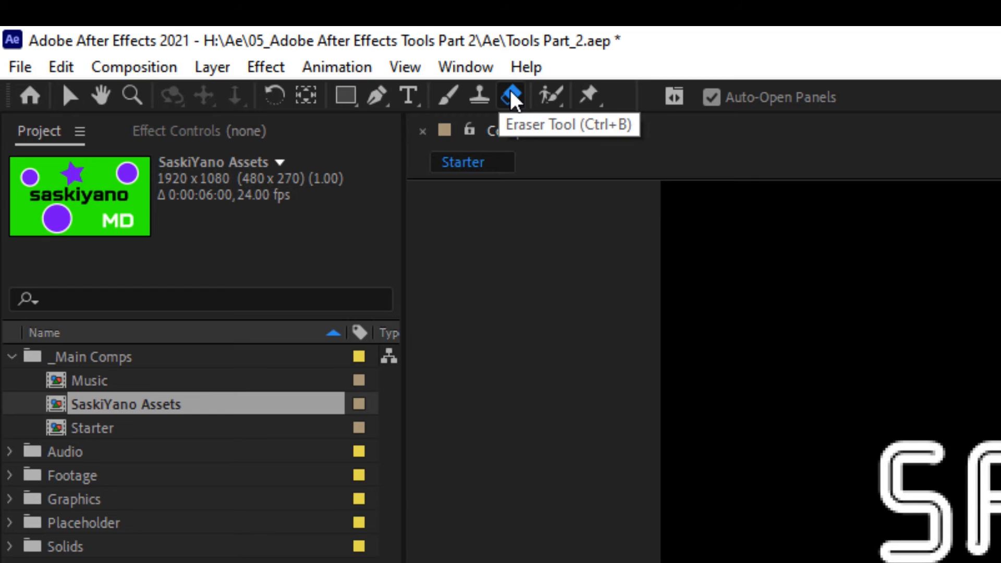
# Activate the Roto Brush Tool, look at its Refine Edge Tool alternative, and keep Roto Brush chosen.
pyautogui.click(551, 98)
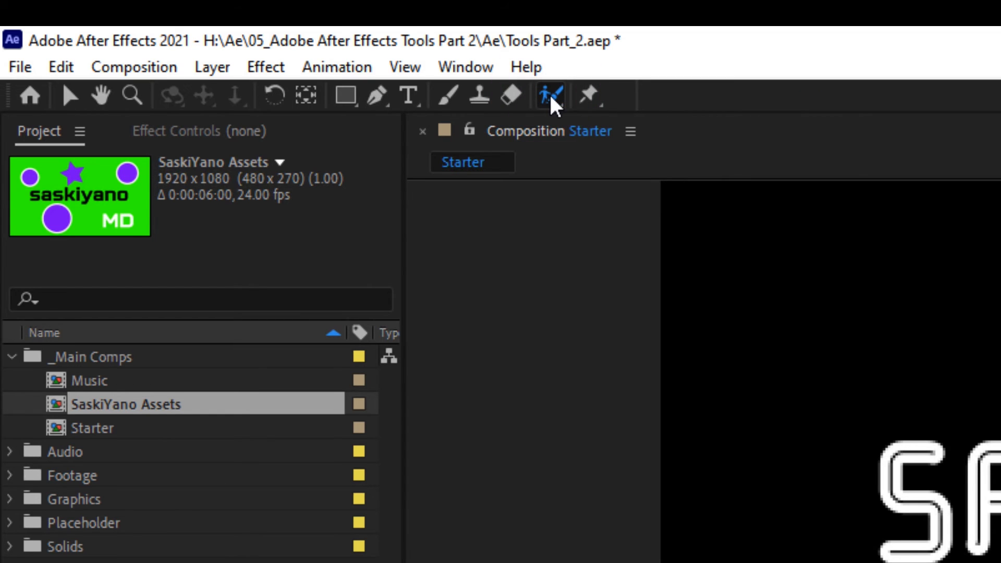
pyautogui.click(552, 99)
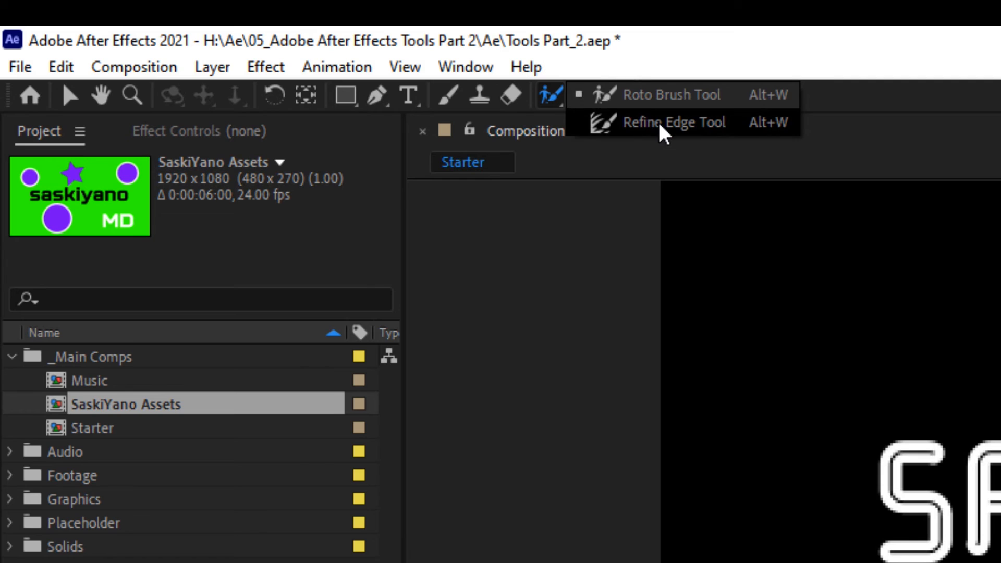
pyautogui.click(714, 97)
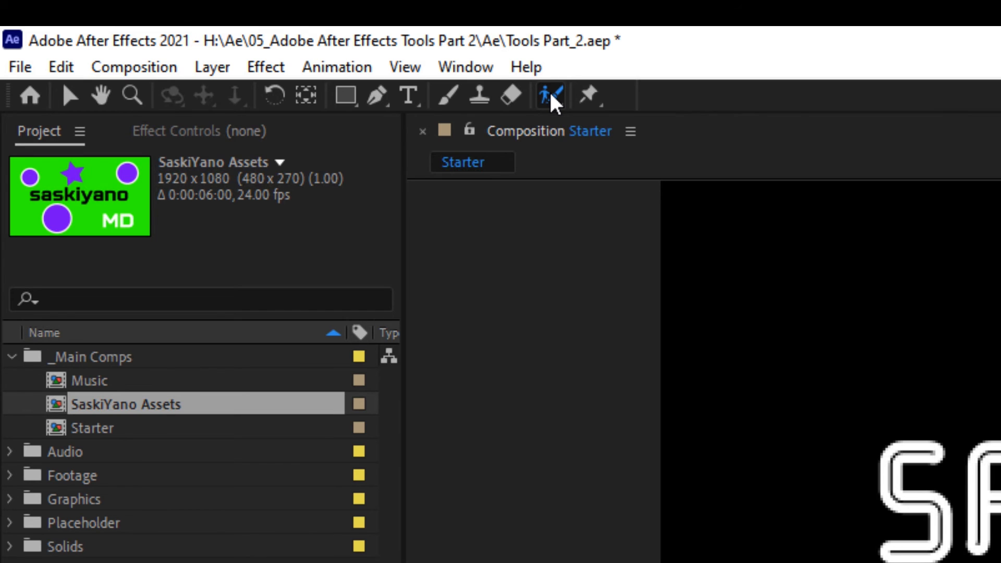
# Show the puppet pin tool variants, choose the Puppet Position Pin Tool, and return to the Selection tool.
pyautogui.click(590, 98)
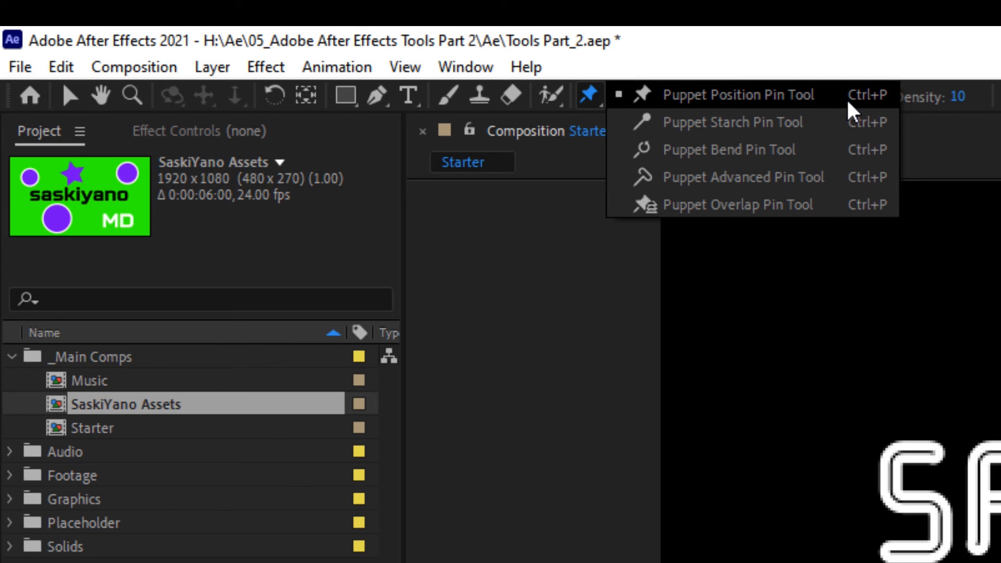
pyautogui.click(805, 96)
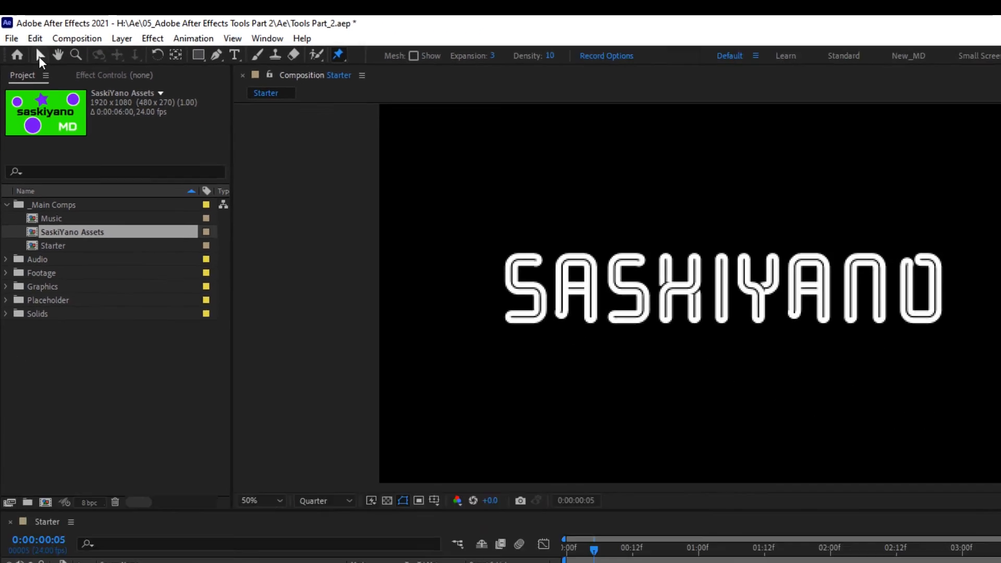
pyautogui.click(70, 96)
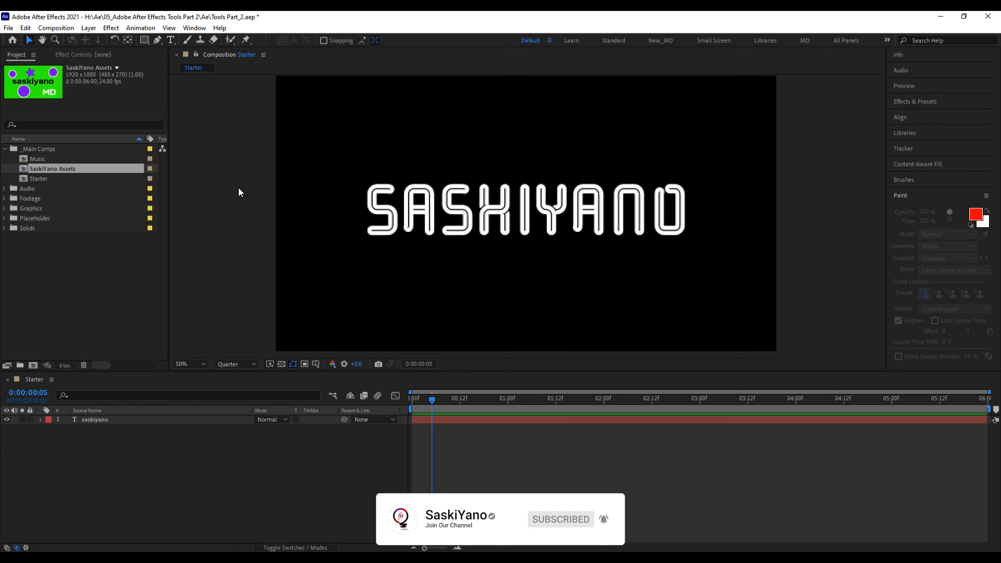
# Save the After Effects project.
pyautogui.hotkey('ctrl', 's')
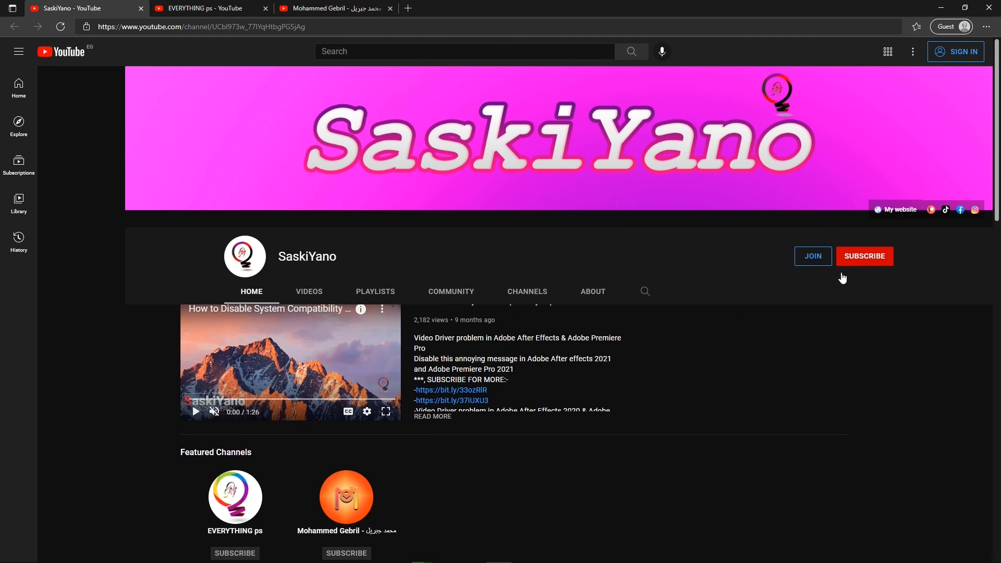
# Switch to YouTube in the browser and look through the SaskiYano channel's home page sections and its playlists.
pyautogui.scroll(-8, 592, 358)
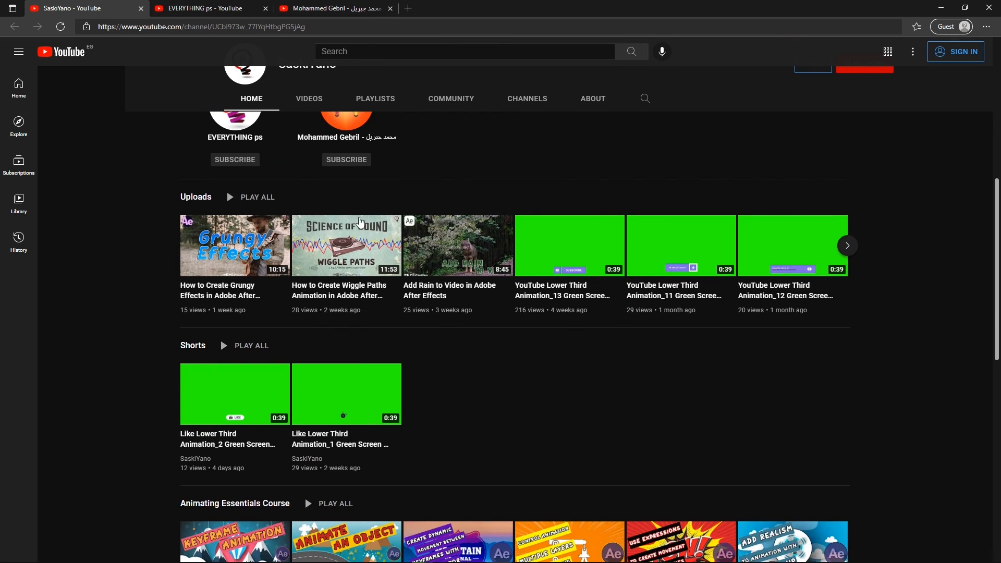
pyautogui.scroll(-10, 471, 201)
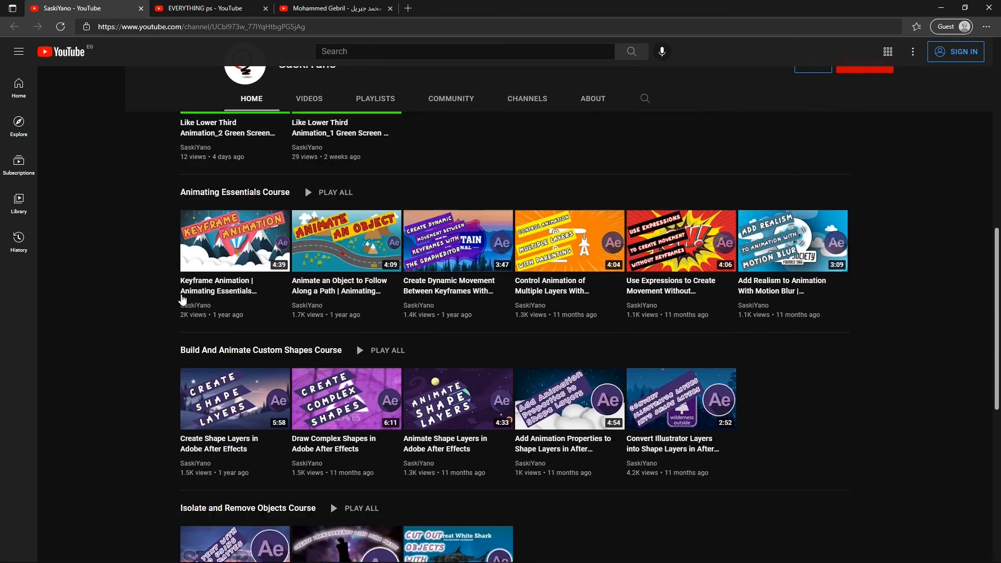
pyautogui.scroll(18, 167, 304)
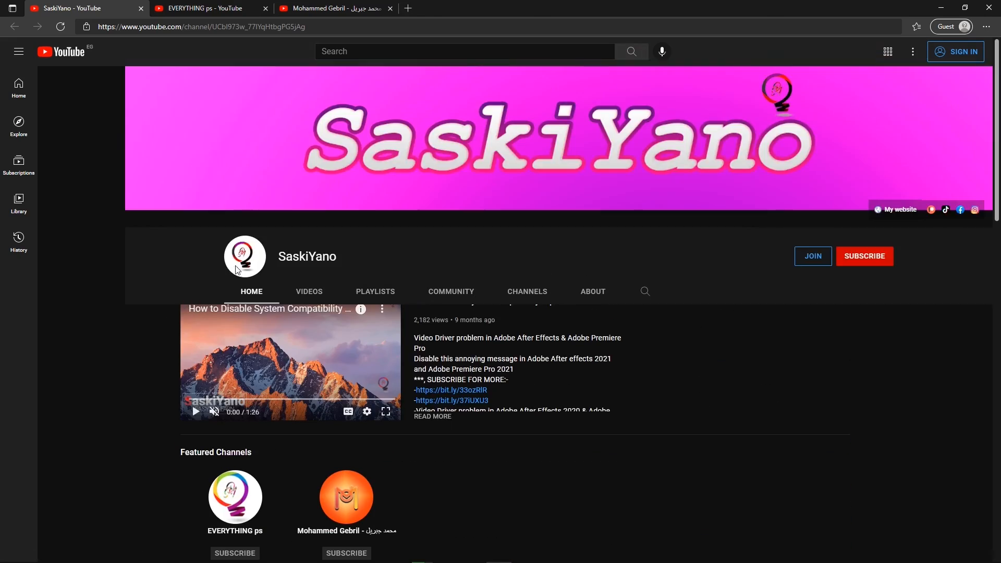
pyautogui.click(374, 289)
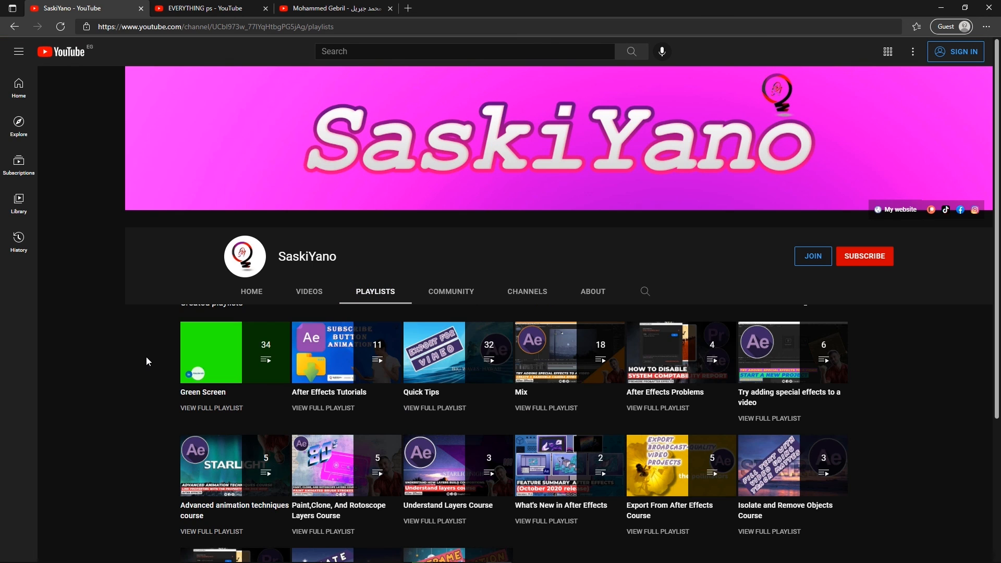
pyautogui.scroll(-3, 145, 357)
pyautogui.scroll(3, 145, 360)
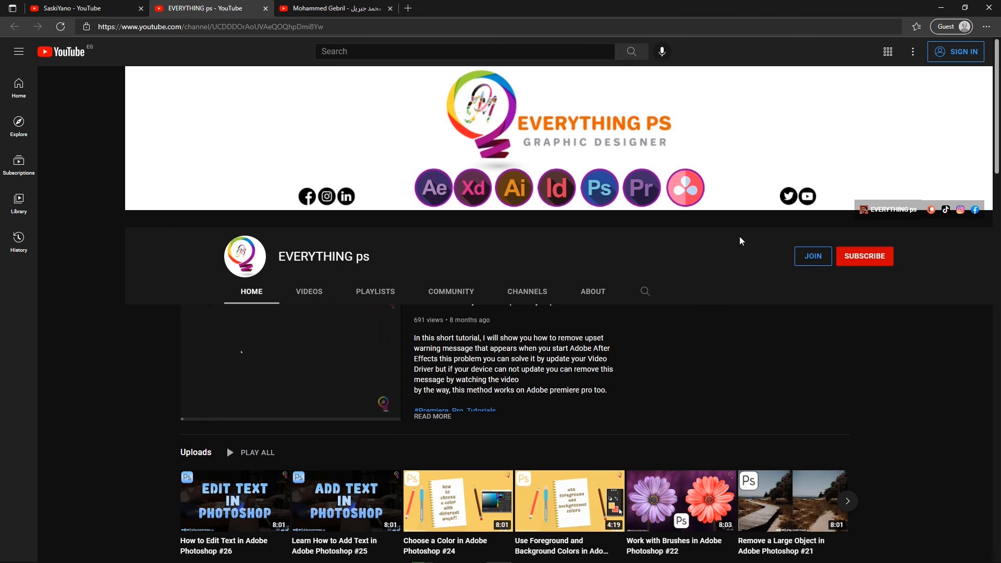
# Look through the course sections on the EVERYTHING ps channel's home page, down to Adobe XD, and return to its banner.
pyautogui.scroll(-10, 157, 364)
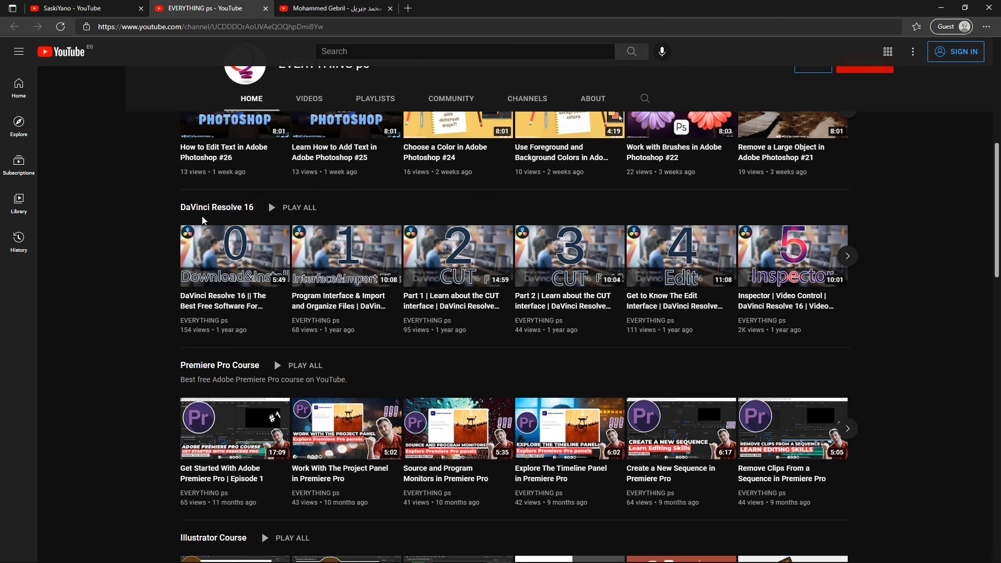
pyautogui.scroll(-8, 140, 330)
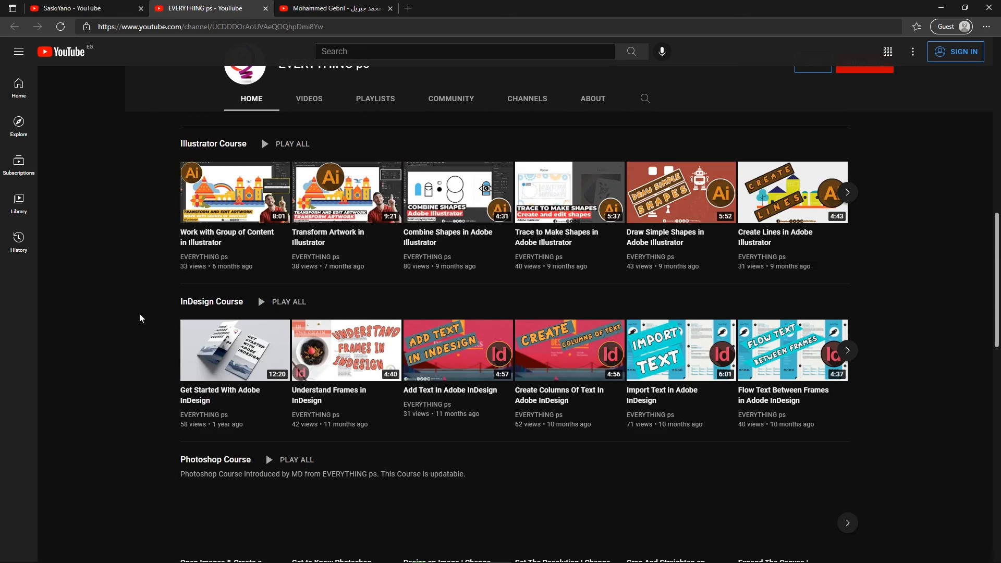
pyautogui.scroll(-8, 151, 337)
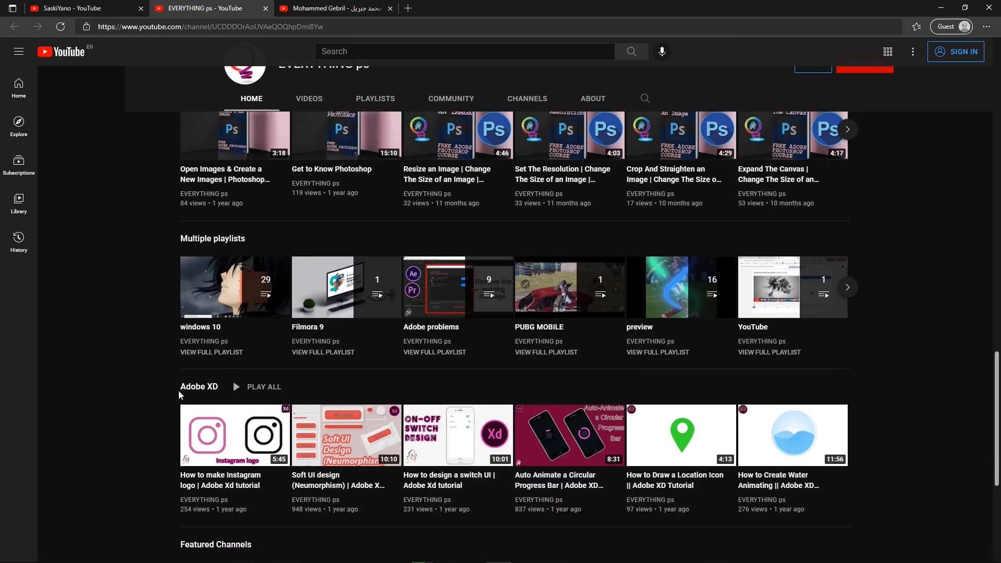
pyautogui.scroll(15, 264, 415)
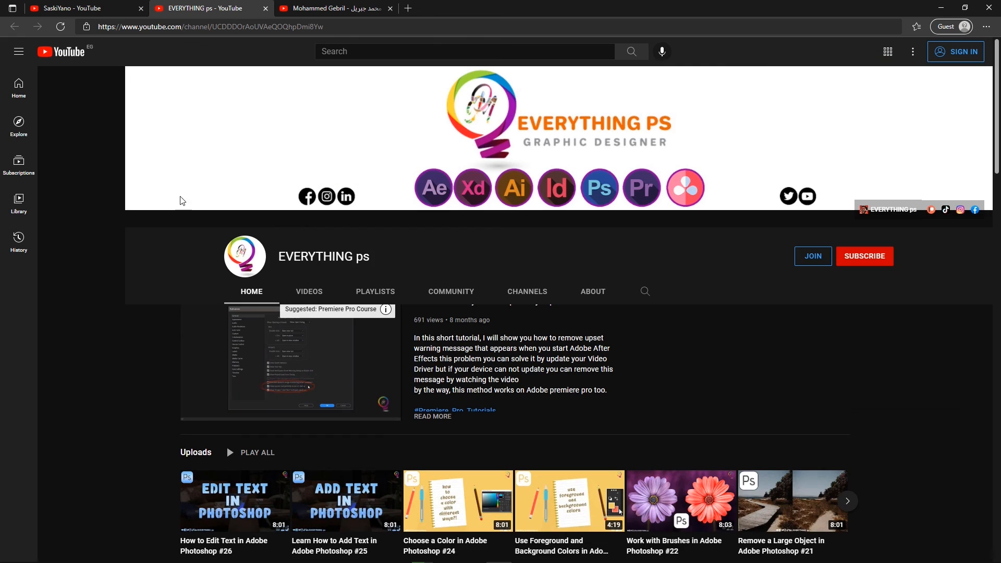
# Switch to the third open YouTube channel, look over its home page, and show its uploaded videos.
pyautogui.click(333, 7)
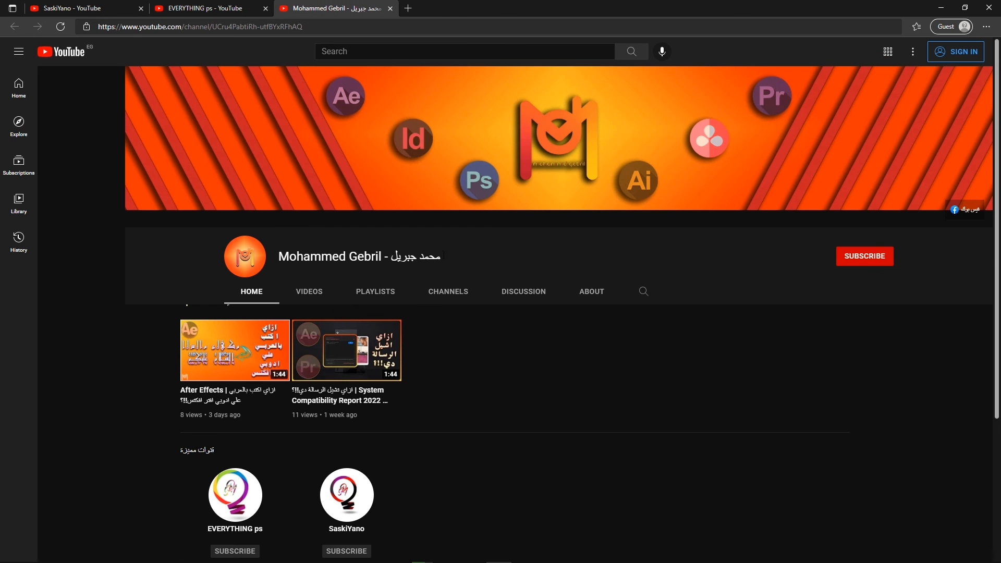
pyautogui.scroll(-4, 120, 420)
pyautogui.scroll(4, 150, 427)
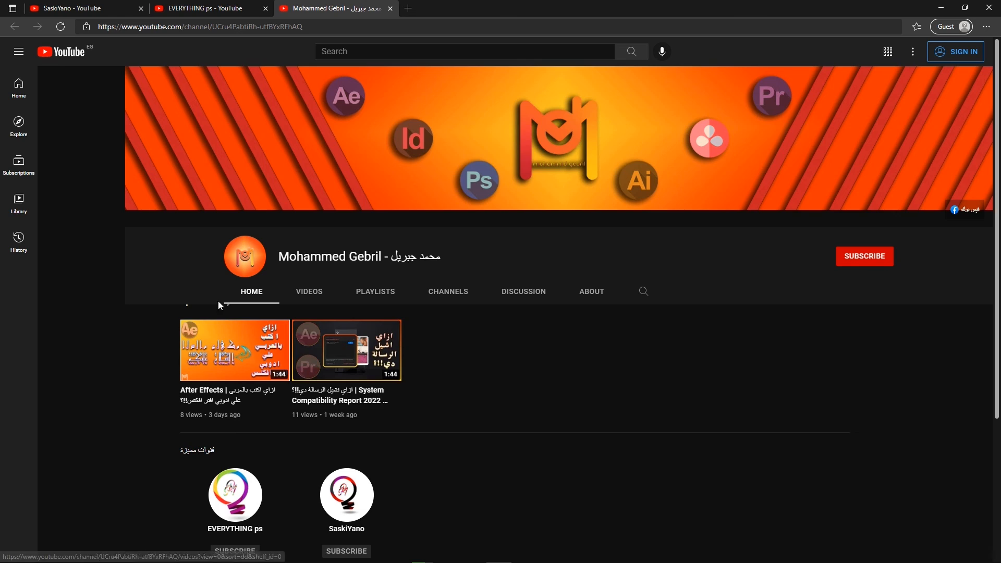
pyautogui.click(317, 291)
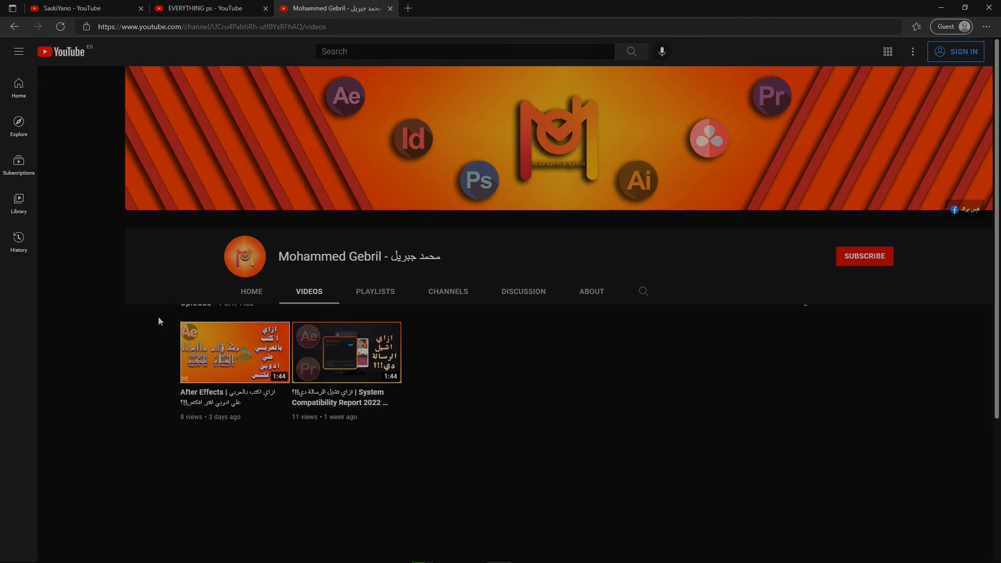